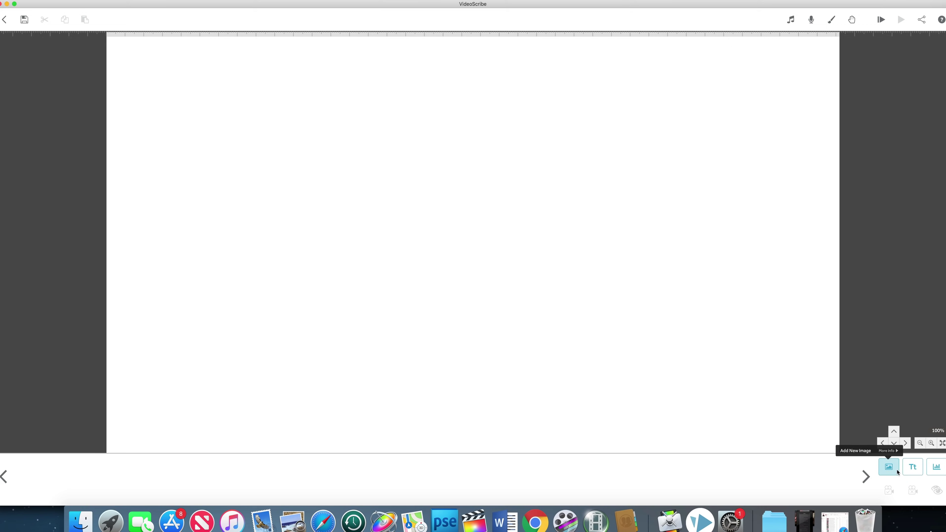
Browse the image library's categories, including Business (online), and close it without adding an image
{"action": "left_click", "coordinate": [389, 276]}
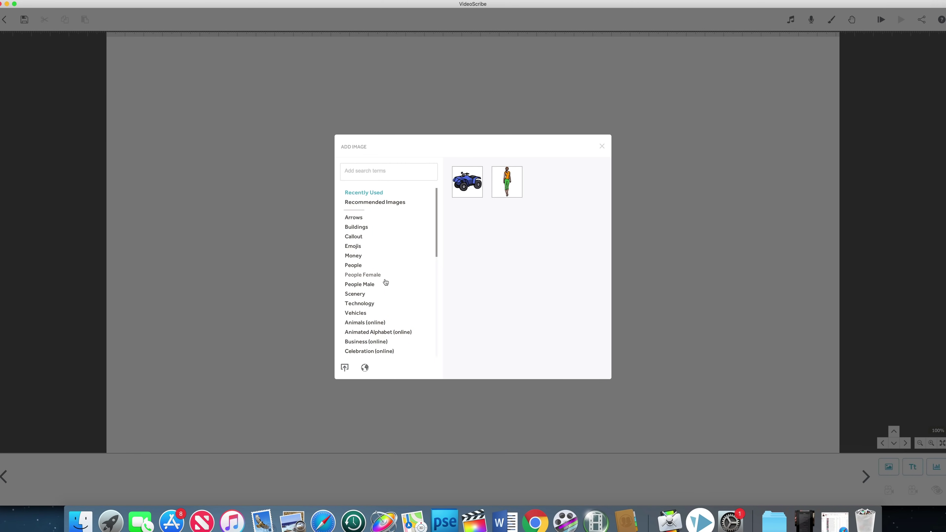
{"action": "left_click", "coordinate": [373, 302]}
{"action": "left_click", "coordinate": [364, 326]}
{"action": "left_click", "coordinate": [360, 342]}
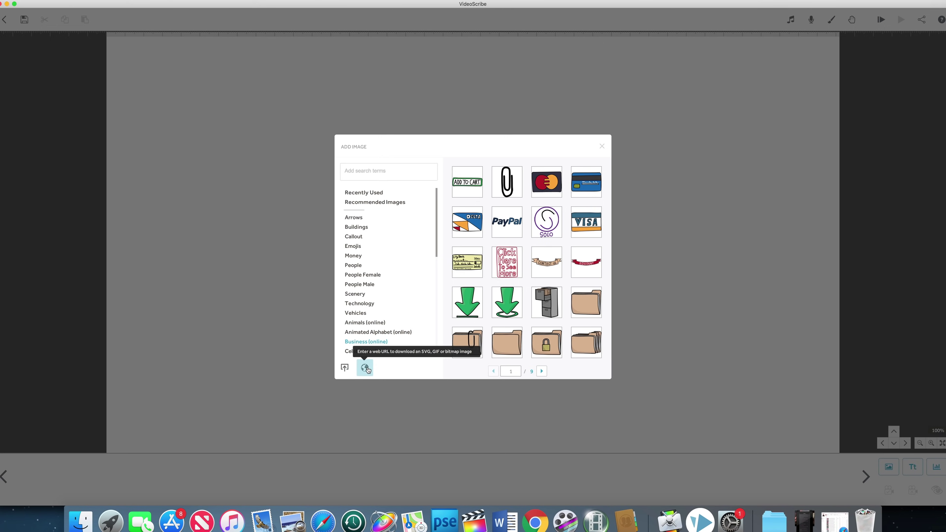
{"action": "left_click", "coordinate": [605, 145]}
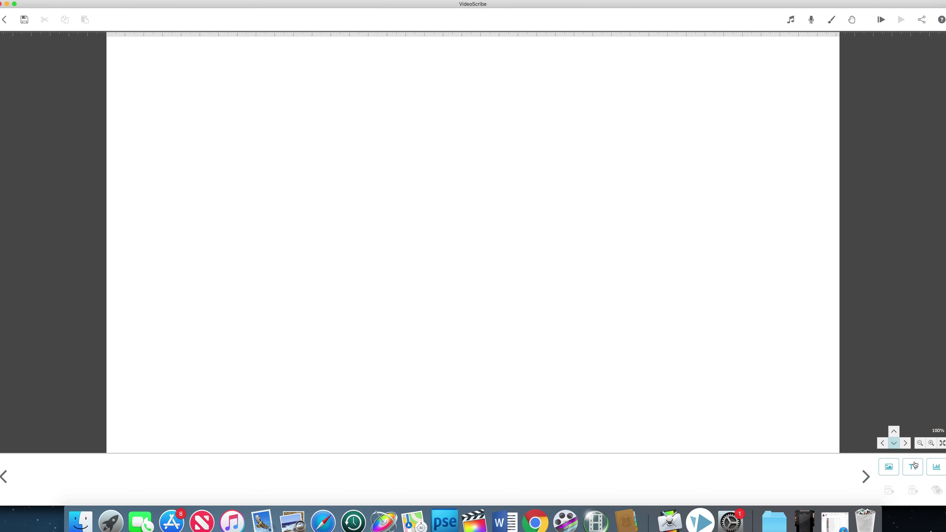
Import the Gotham Rounded Medium font with basic characters for use in text elements
{"action": "left_click", "coordinate": [918, 475]}
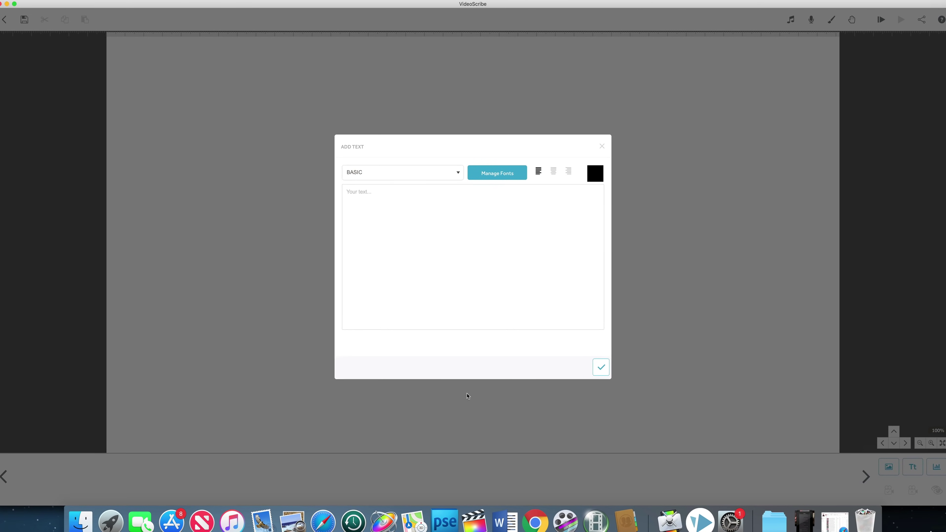
{"action": "left_click", "coordinate": [459, 174]}
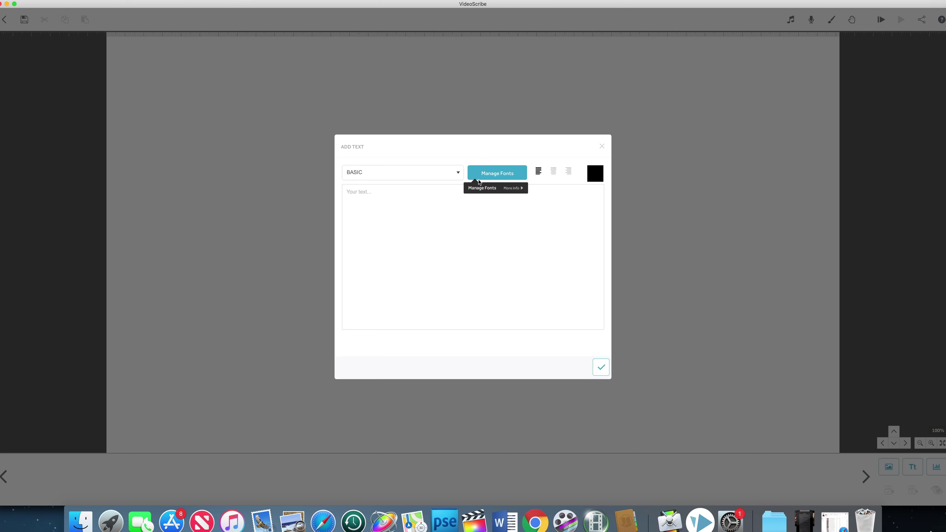
{"action": "left_click", "coordinate": [499, 174]}
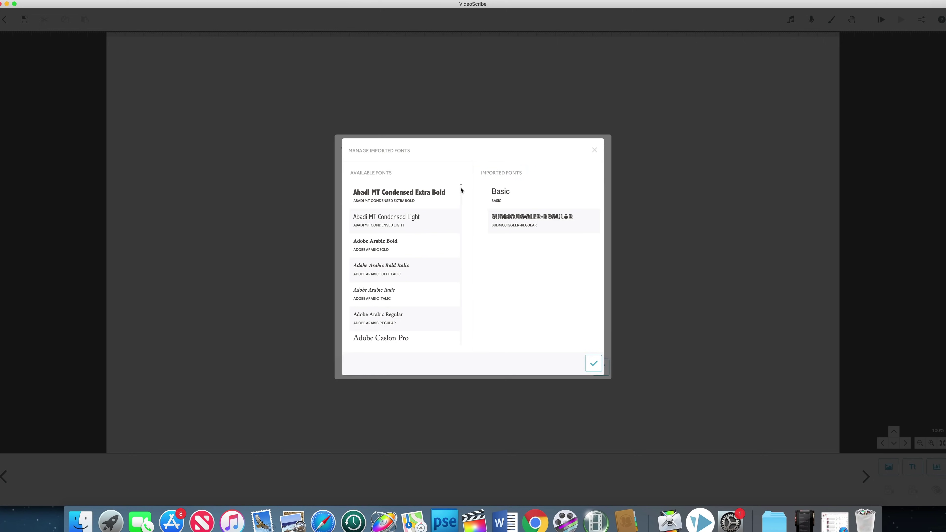
{"action": "scroll", "coordinate": [461, 186], "scroll_direction": "down", "scroll_amount": 15}
{"action": "left_click_drag", "start_coordinate": [459, 231], "coordinate": [459, 338]}
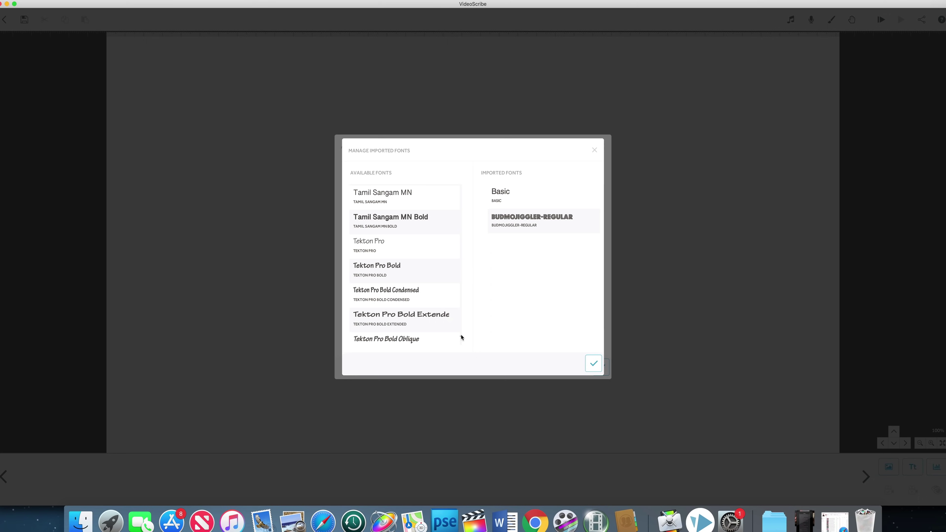
{"action": "scroll", "coordinate": [432, 257], "scroll_direction": "up", "scroll_amount": 10}
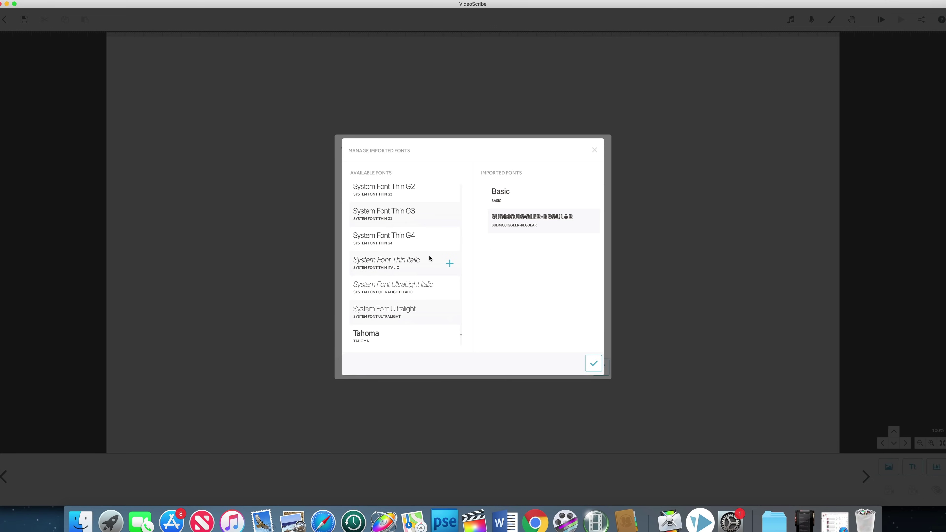
{"action": "scroll", "coordinate": [429, 258], "scroll_direction": "up", "scroll_amount": 10}
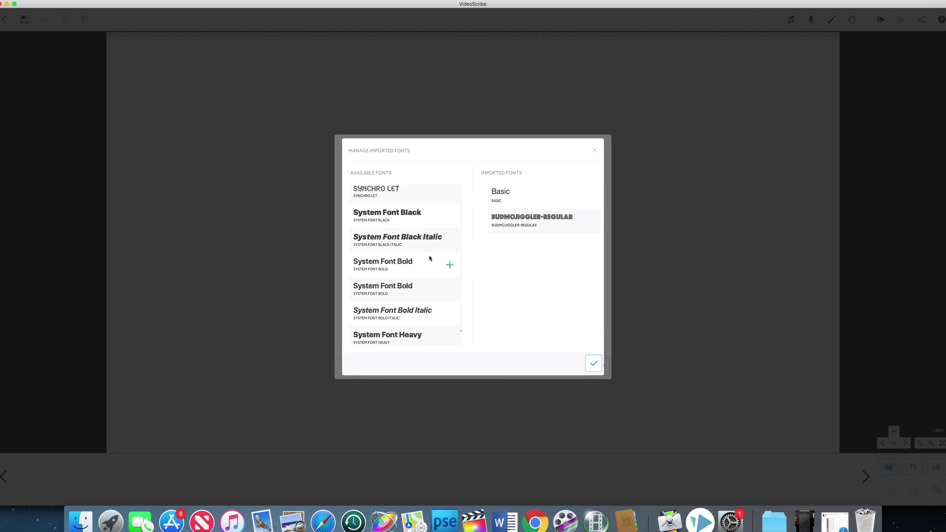
{"action": "scroll", "coordinate": [429, 258], "scroll_direction": "up", "scroll_amount": 5}
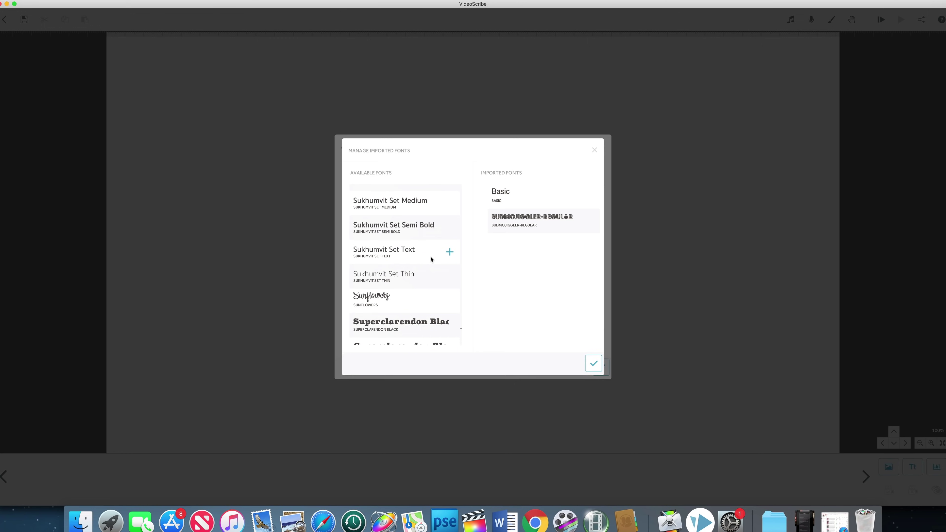
{"action": "scroll", "coordinate": [431, 259], "scroll_direction": "up", "scroll_amount": 8}
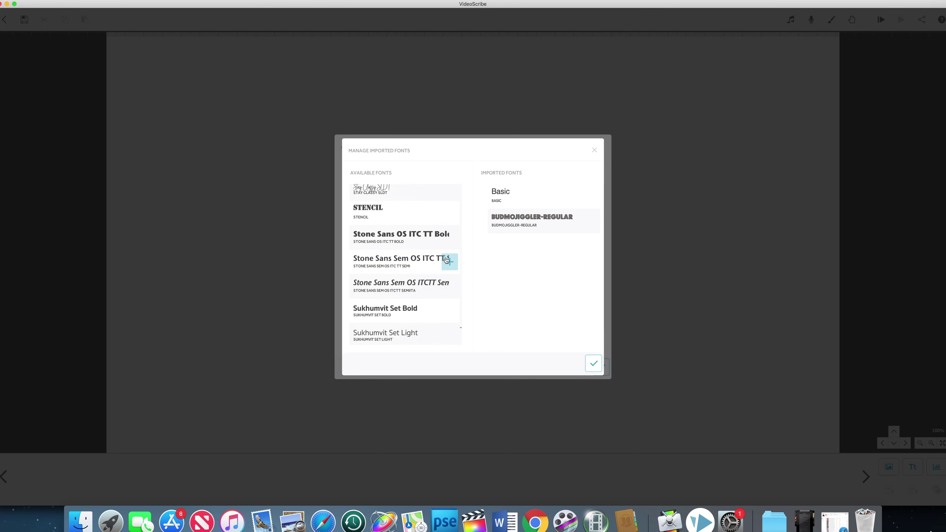
{"action": "scroll", "coordinate": [457, 255], "scroll_direction": "up", "scroll_amount": 6}
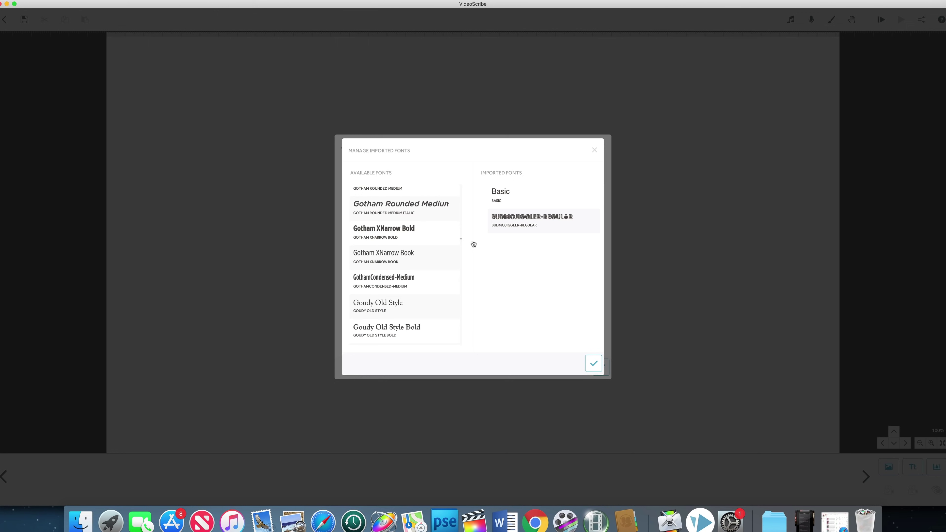
{"action": "scroll", "coordinate": [473, 243], "scroll_direction": "up", "scroll_amount": 5}
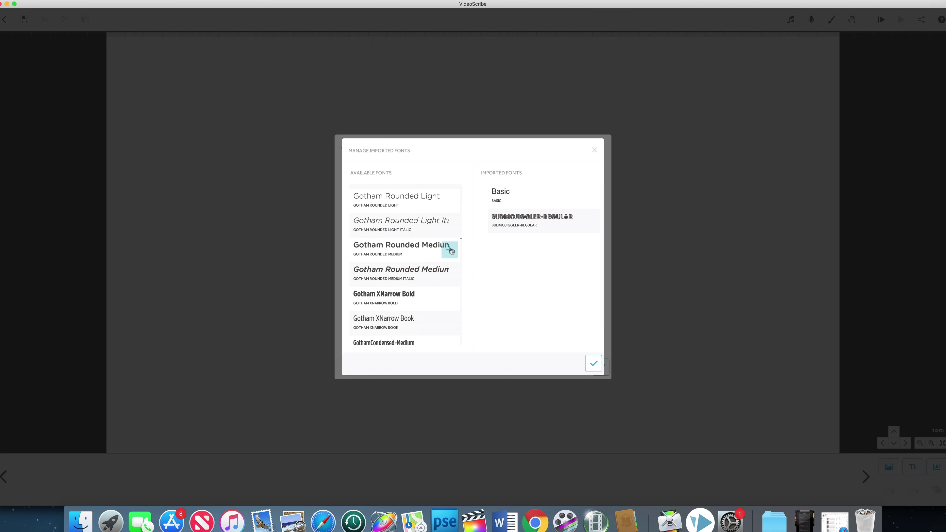
{"action": "left_click", "coordinate": [451, 250]}
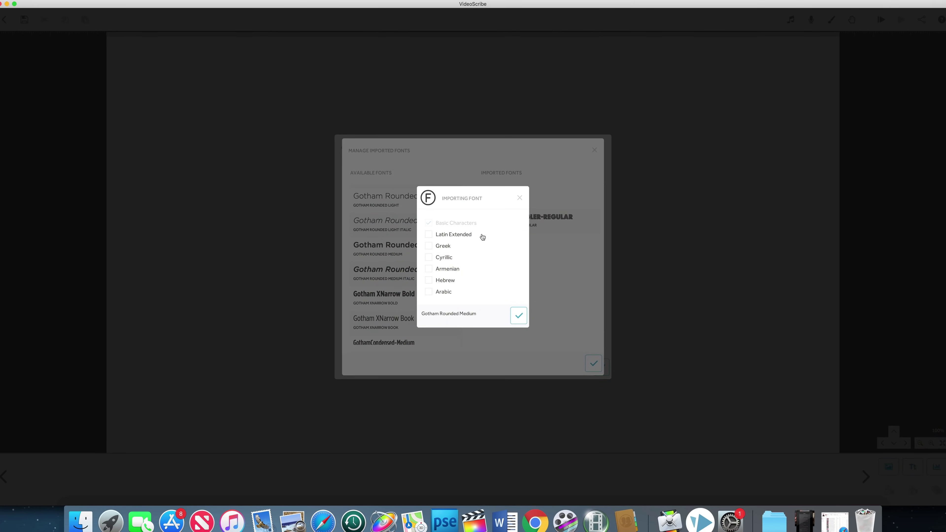
{"action": "left_click", "coordinate": [518, 316]}
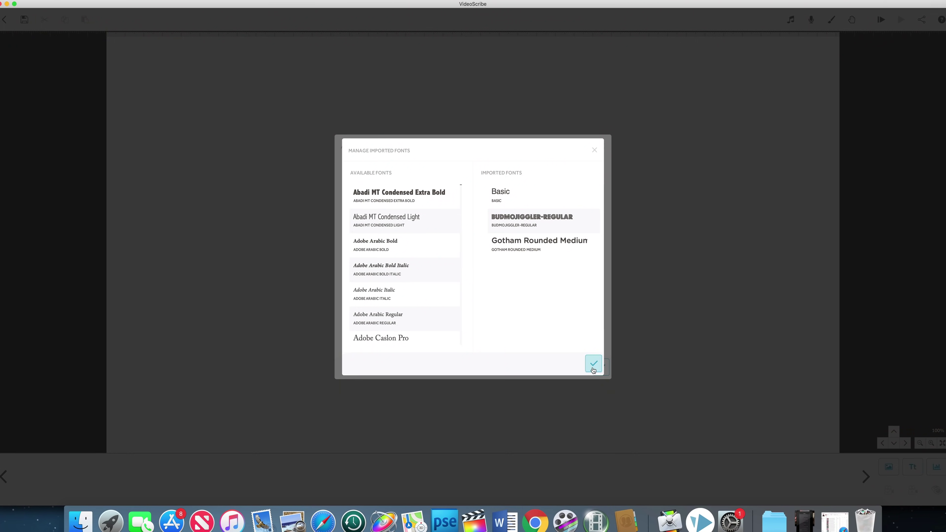
{"action": "left_click", "coordinate": [593, 367]}
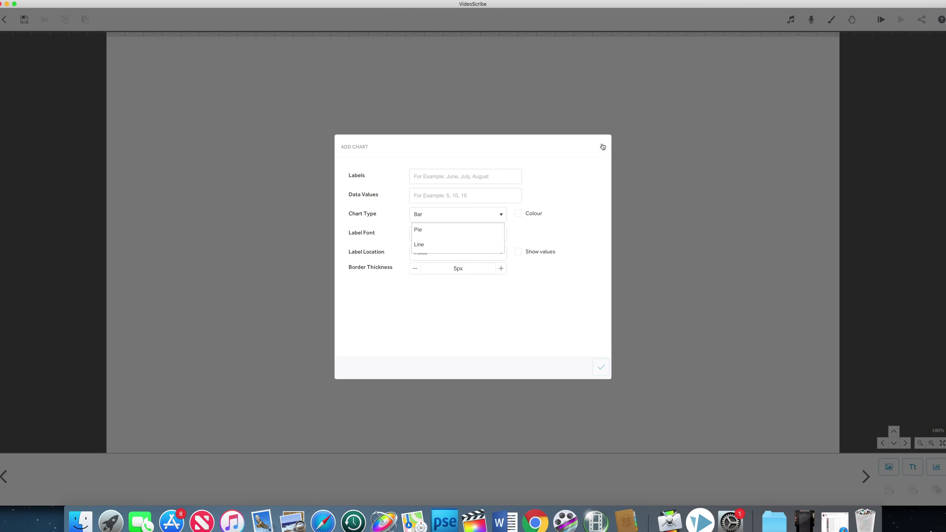
Dismiss the chart settings and import the VO CUTDOWN MP3 from the Desktop as the scribe's voiceover
{"action": "left_click", "coordinate": [603, 147]}
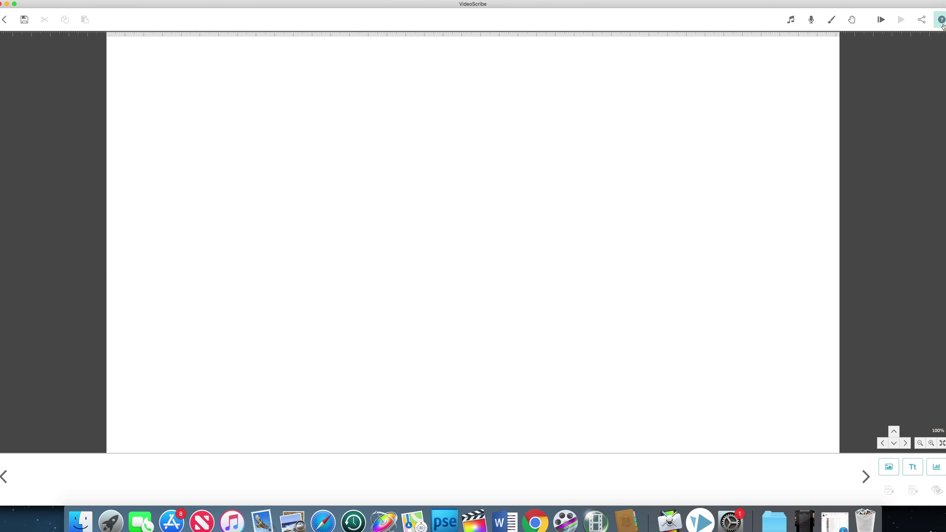
{"action": "left_click", "coordinate": [811, 20]}
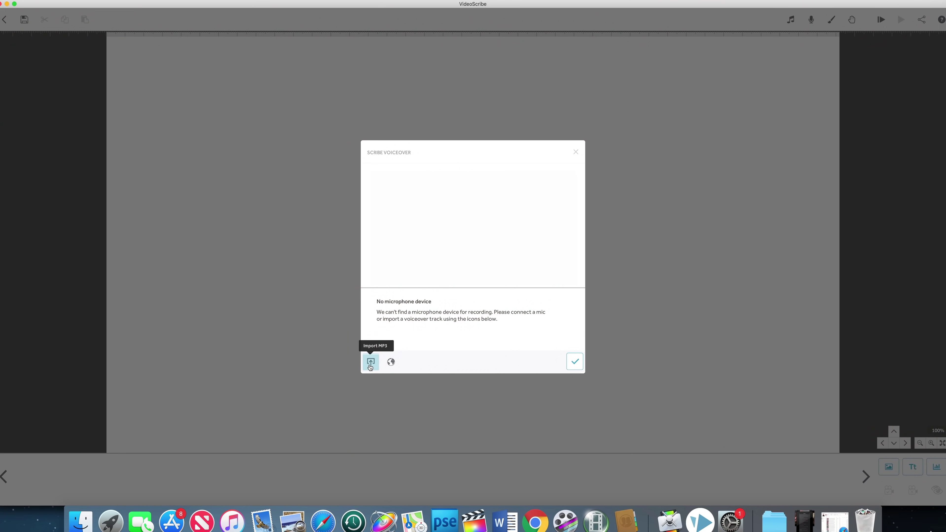
{"action": "left_click", "coordinate": [371, 362]}
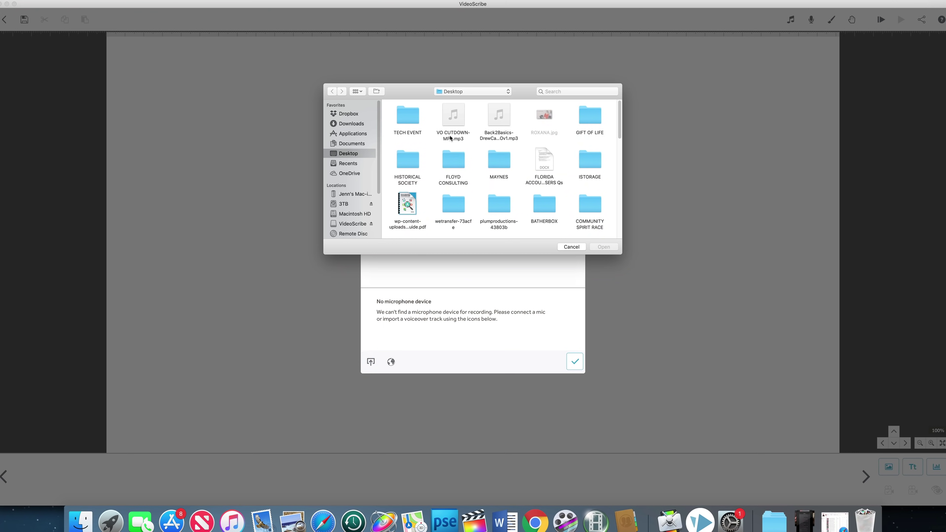
{"action": "left_click", "coordinate": [450, 141]}
{"action": "left_click", "coordinate": [607, 248]}
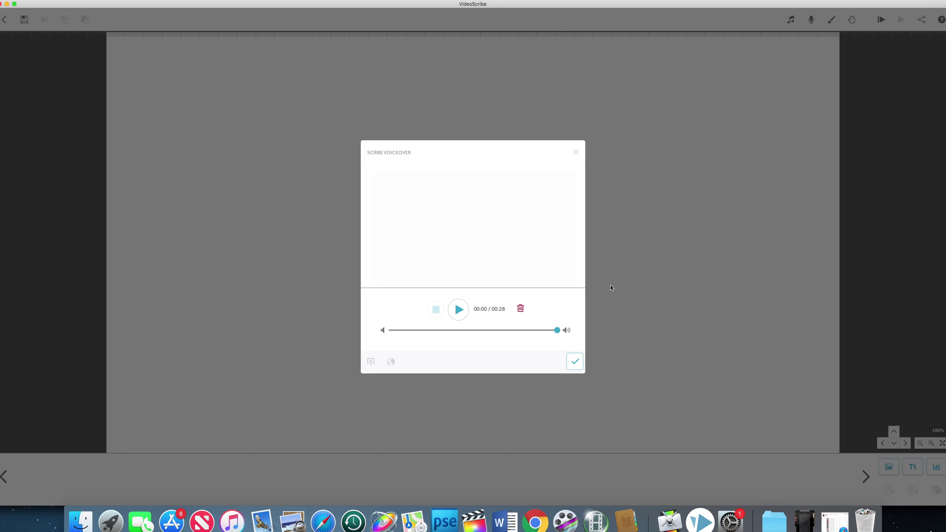
{"action": "left_click", "coordinate": [572, 364]}
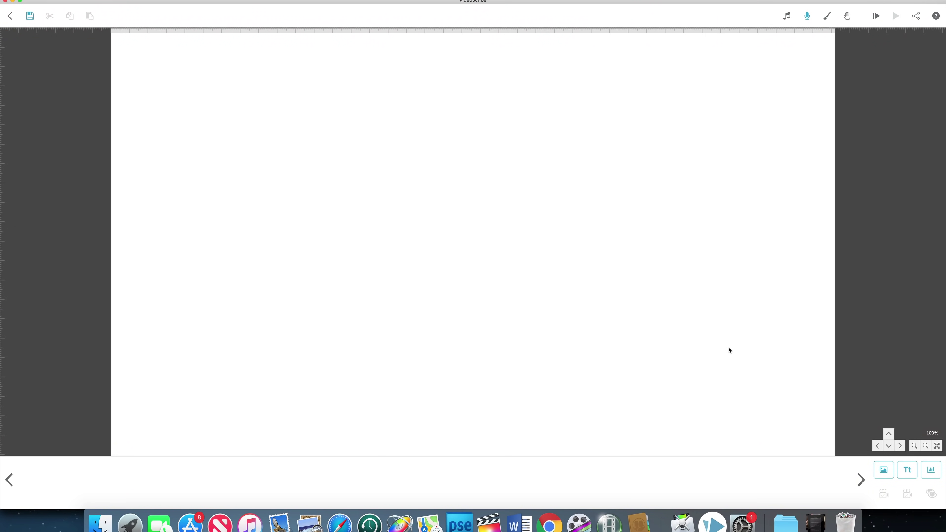
Add the text "Let's Get Back to Basics!" in Gotham Rounded Medium, coloured red #ed1c24
{"action": "left_click", "coordinate": [903, 474]}
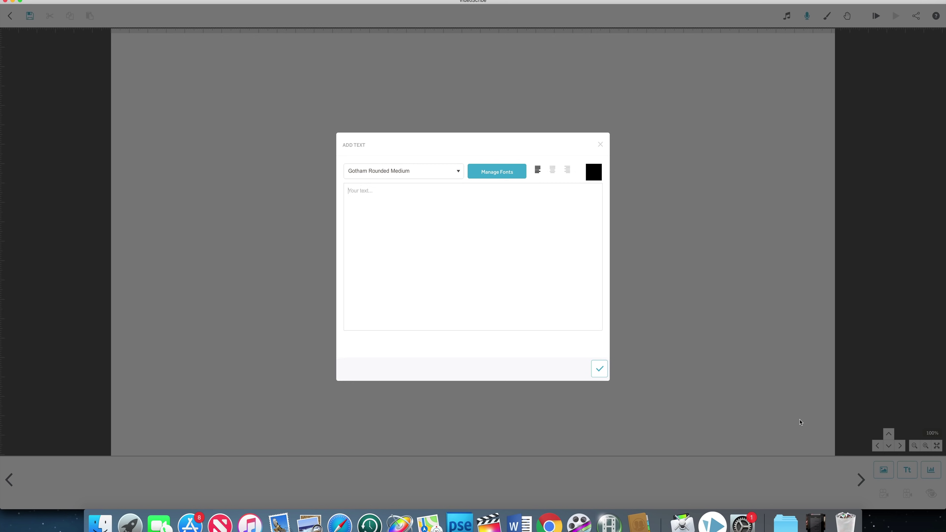
{"action": "type", "text": "LET"}
{"action": "type", "text": "T"}
{"action": "type", "text": "Get Back to Basics!"}
{"action": "left_click", "coordinate": [594, 172]}
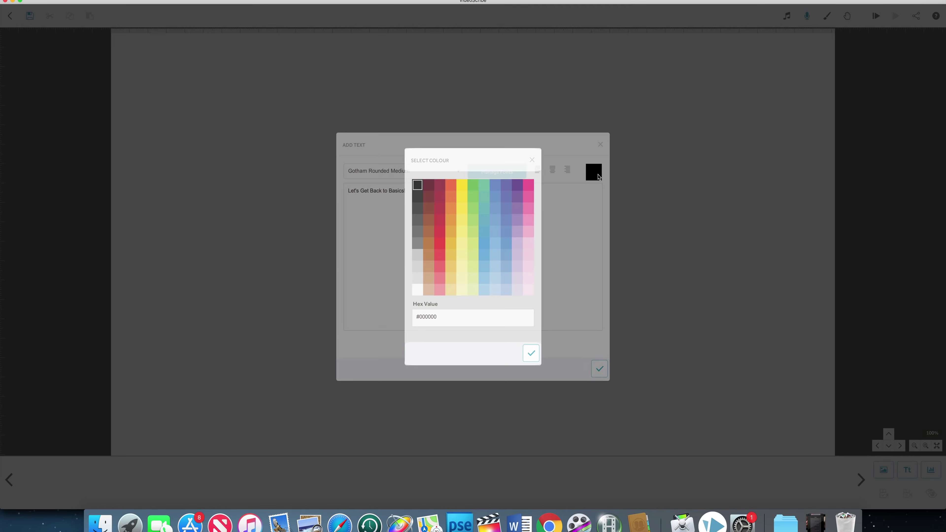
{"action": "left_click", "coordinate": [440, 244]}
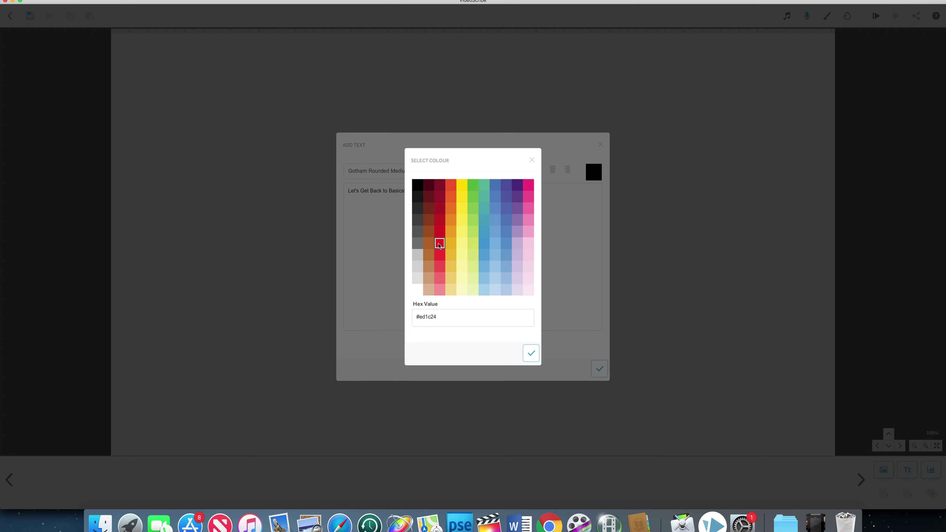
{"action": "left_click", "coordinate": [531, 354]}
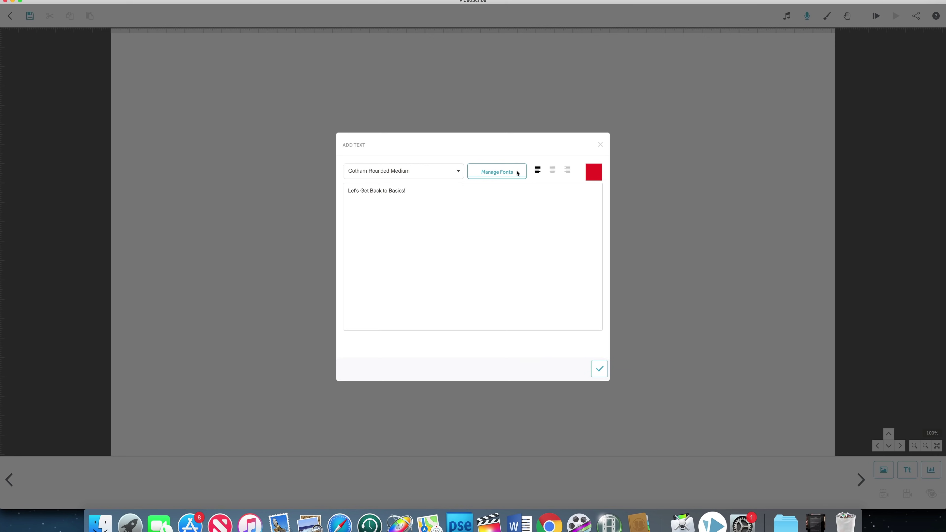
{"action": "left_click", "coordinate": [600, 369]}
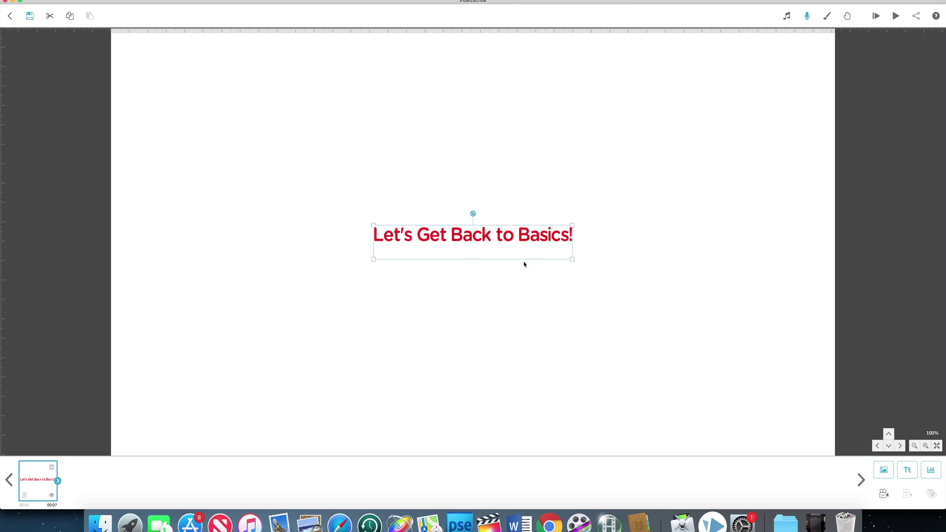
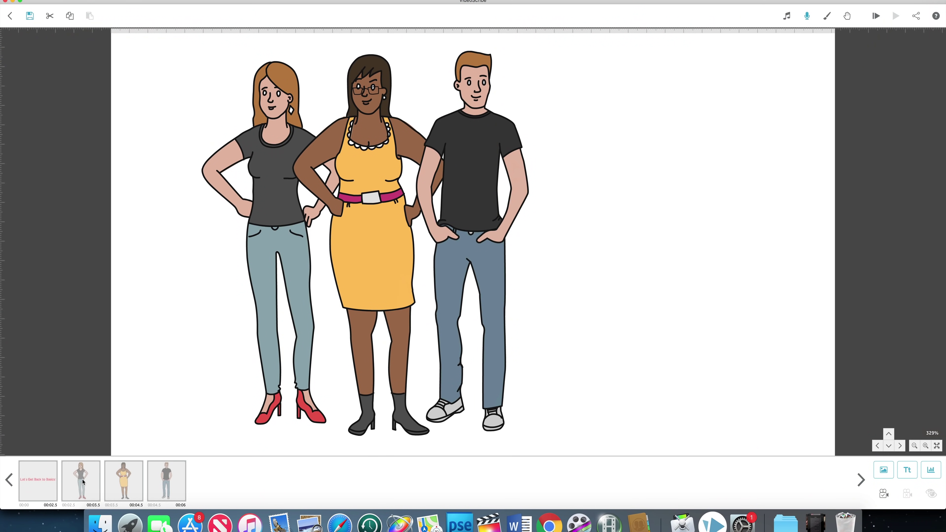
Set the camera for all three people images to a wider 169% view with the group on the canvas's left side
{"action": "left_click", "coordinate": [84, 483]}
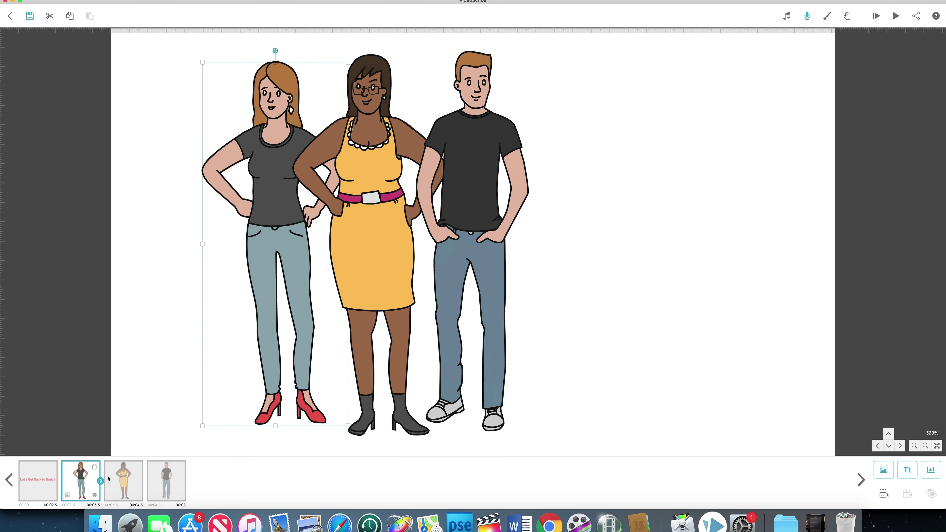
{"action": "left_click", "coordinate": [125, 479], "text": "shift"}
{"action": "left_click", "coordinate": [161, 478], "text": "shift"}
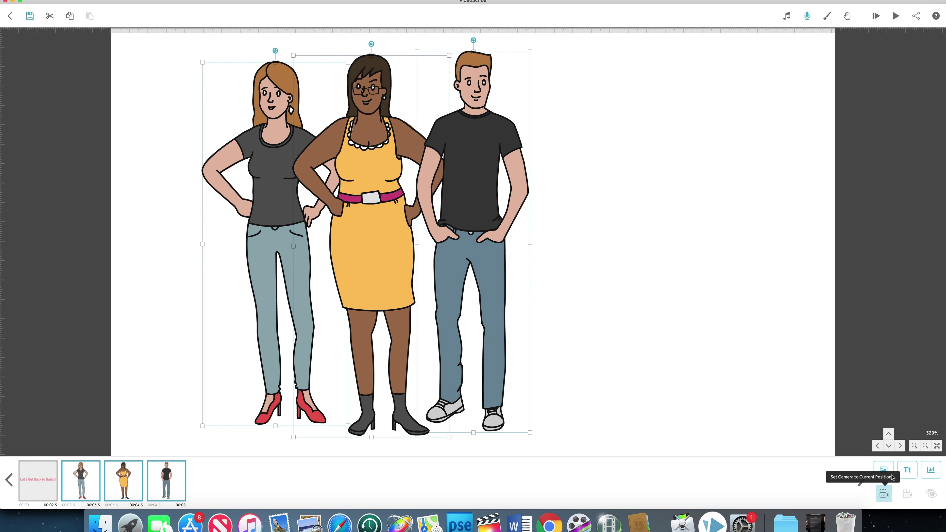
{"action": "left_click", "coordinate": [916, 446]}
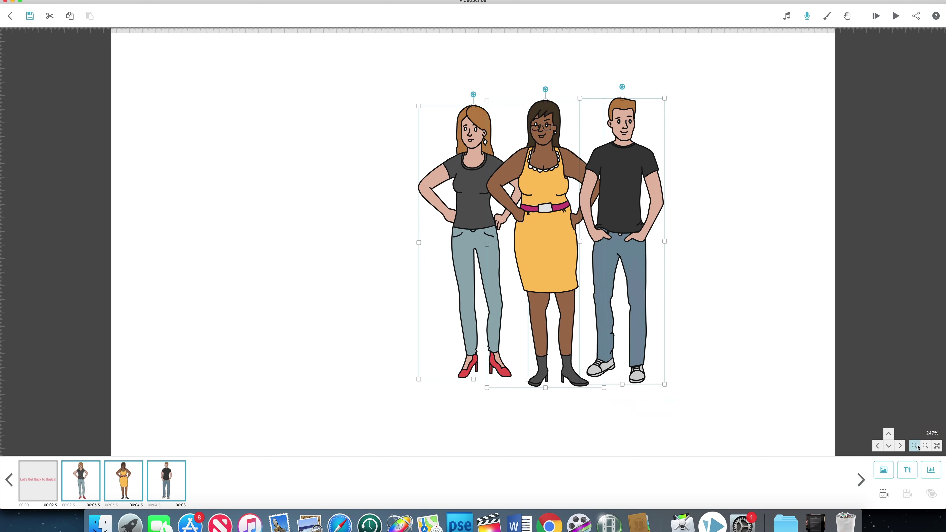
{"action": "left_click_drag", "start_coordinate": [566, 260], "coordinate": [357, 303]}
{"action": "left_click", "coordinate": [915, 447]}
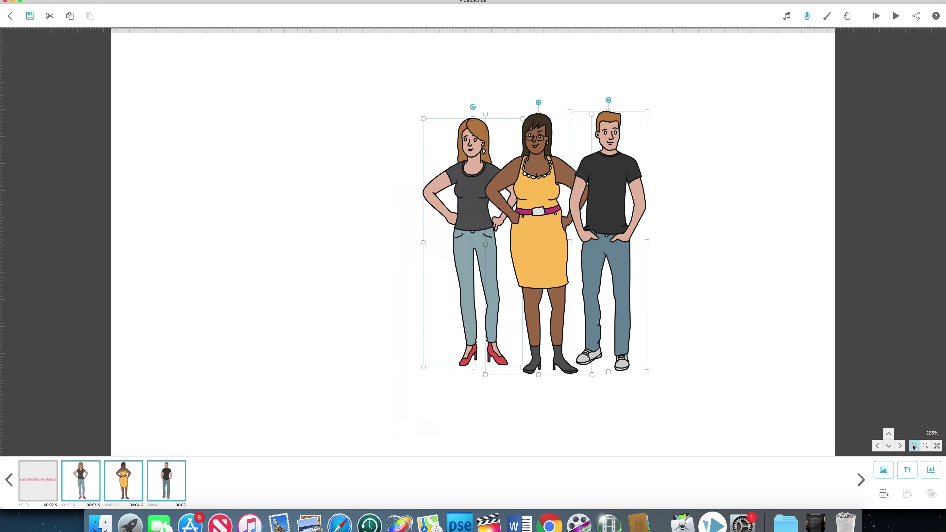
{"action": "left_click", "coordinate": [914, 446]}
{"action": "left_click_drag", "start_coordinate": [571, 277], "coordinate": [287, 295]}
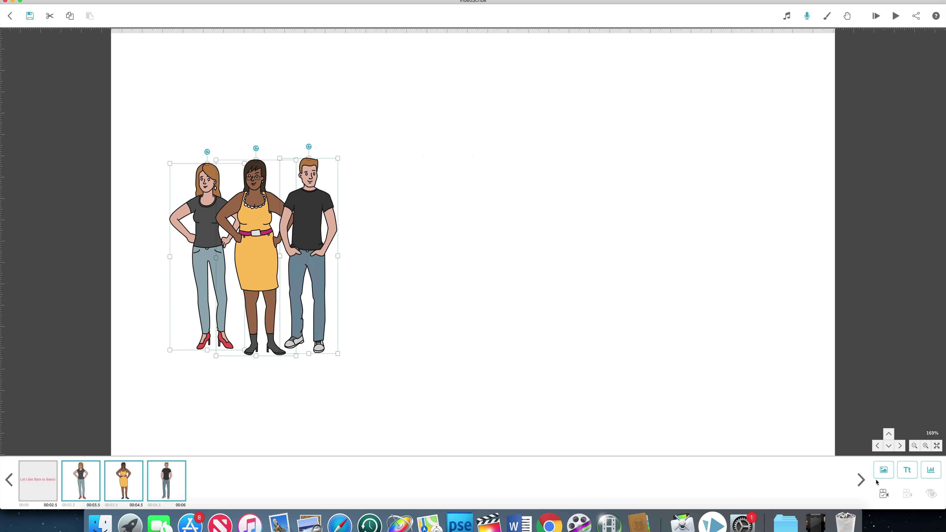
{"action": "left_click", "coordinate": [884, 499]}
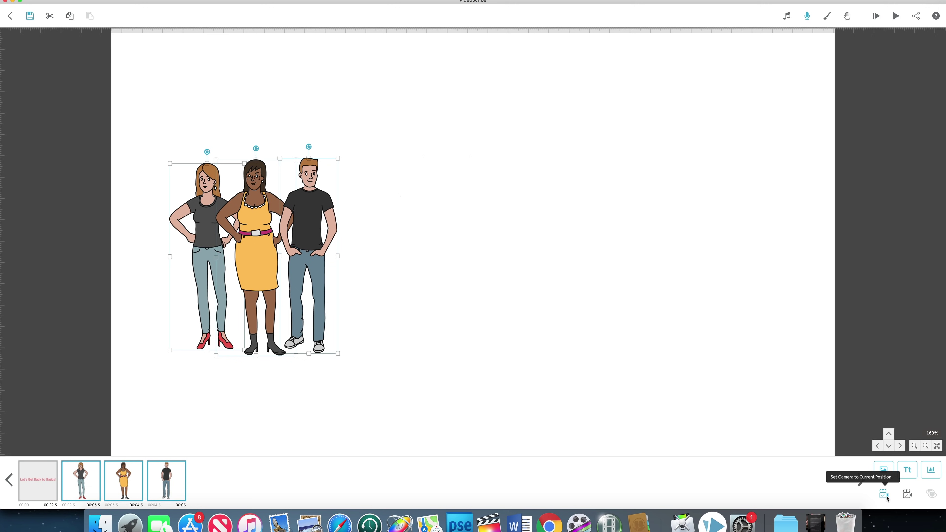
Preview the scribe from the start to check the camera framing, and stop playback
{"action": "left_click", "coordinate": [879, 18]}
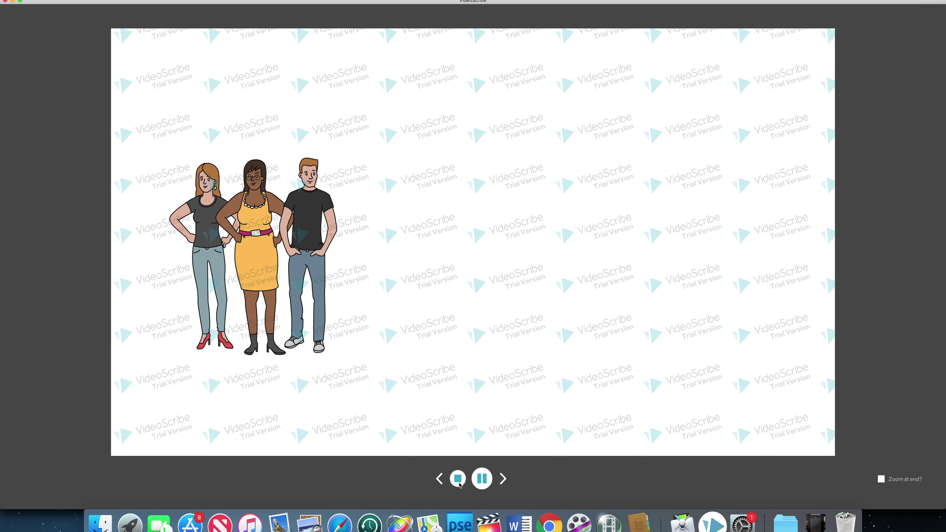
{"action": "left_click", "coordinate": [458, 481]}
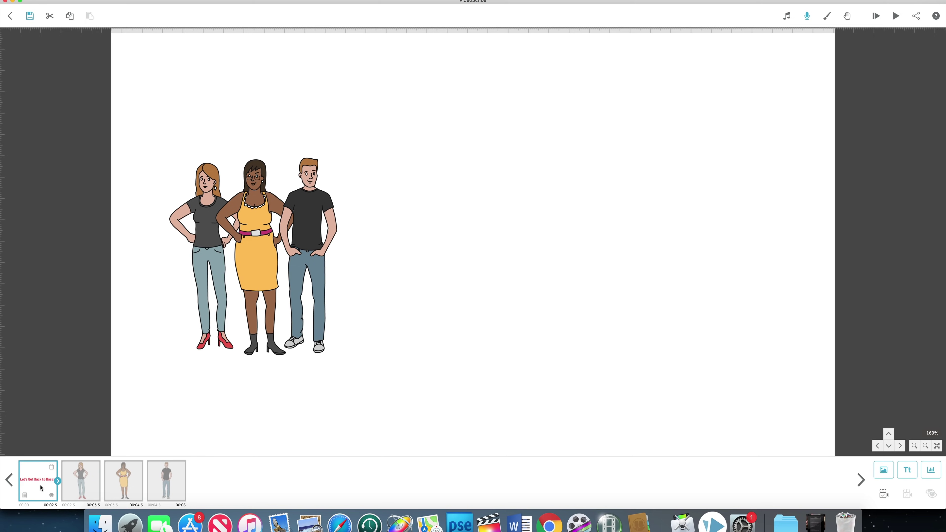
Set the title text's pause time to 1.0 s and preview the scribe from the start, then stop playback
{"action": "left_click", "coordinate": [58, 482]}
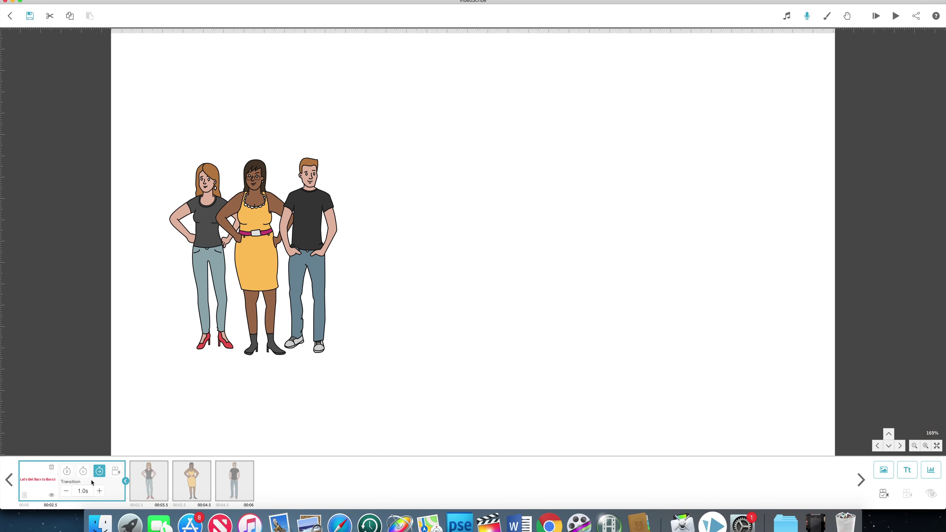
{"action": "left_click", "coordinate": [66, 471]}
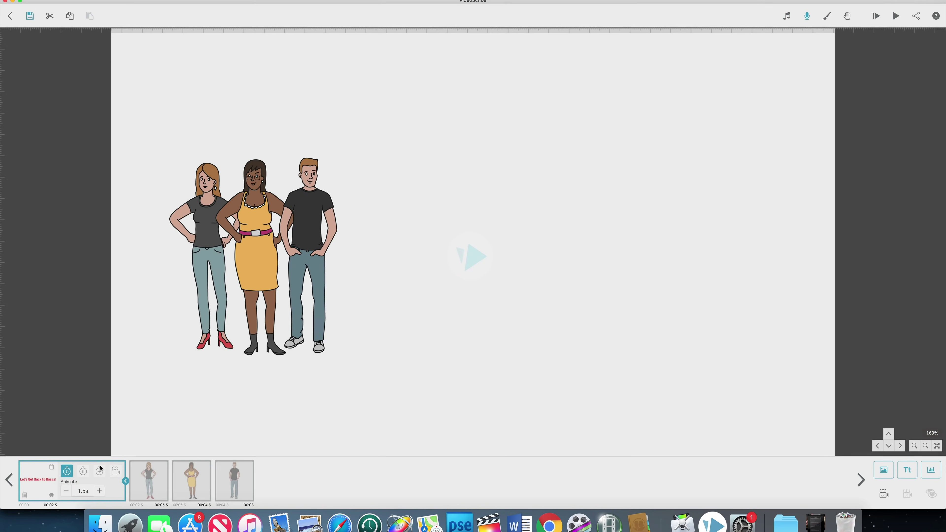
{"action": "left_click", "coordinate": [83, 471]}
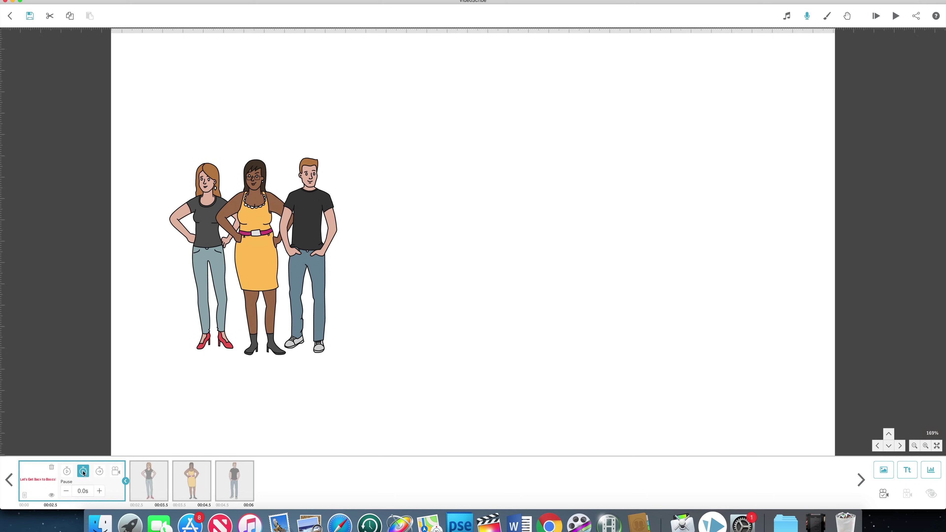
{"action": "left_click", "coordinate": [100, 491]}
{"action": "left_click", "coordinate": [127, 481]}
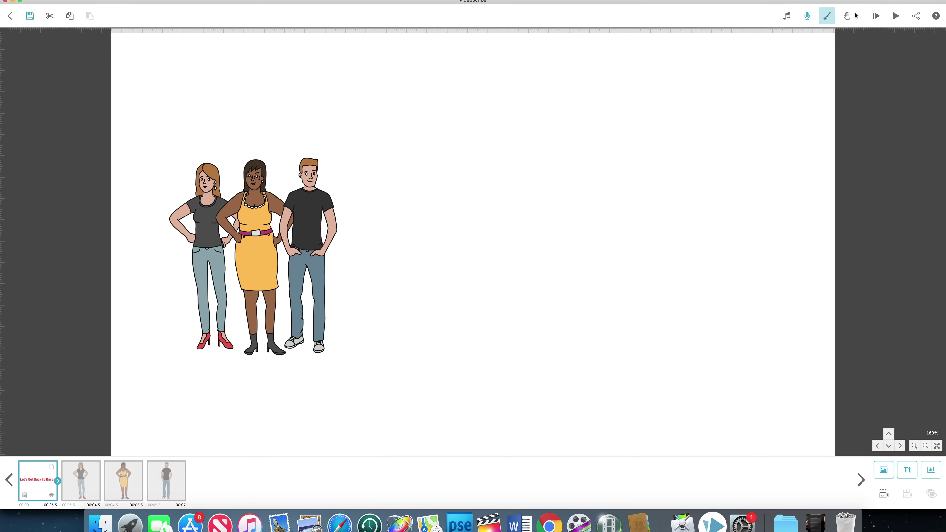
{"action": "left_click", "coordinate": [876, 16]}
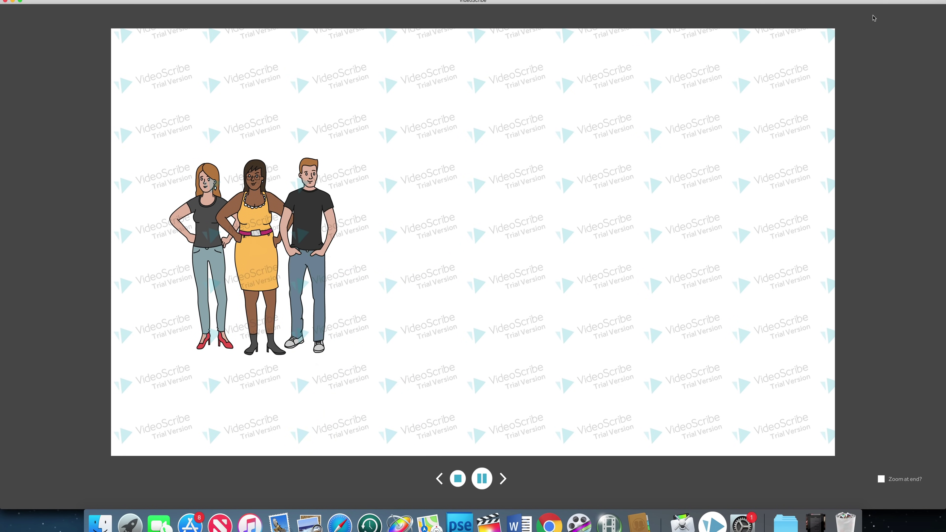
{"action": "left_click", "coordinate": [458, 479]}
Lengthen the middle woman's animate time by 0.5 s and set the first woman's and the man's animate times to 0.5 s each
{"action": "left_click", "coordinate": [127, 486]}
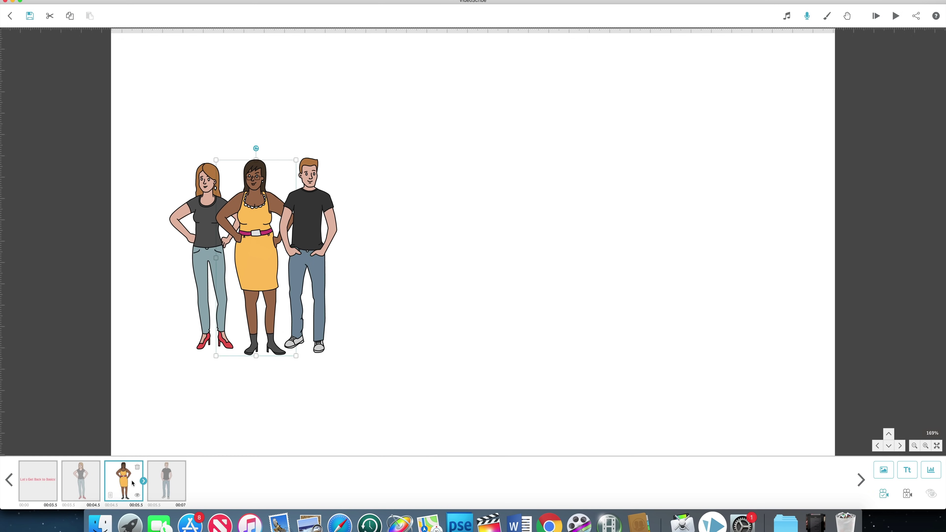
{"action": "left_click", "coordinate": [144, 481]}
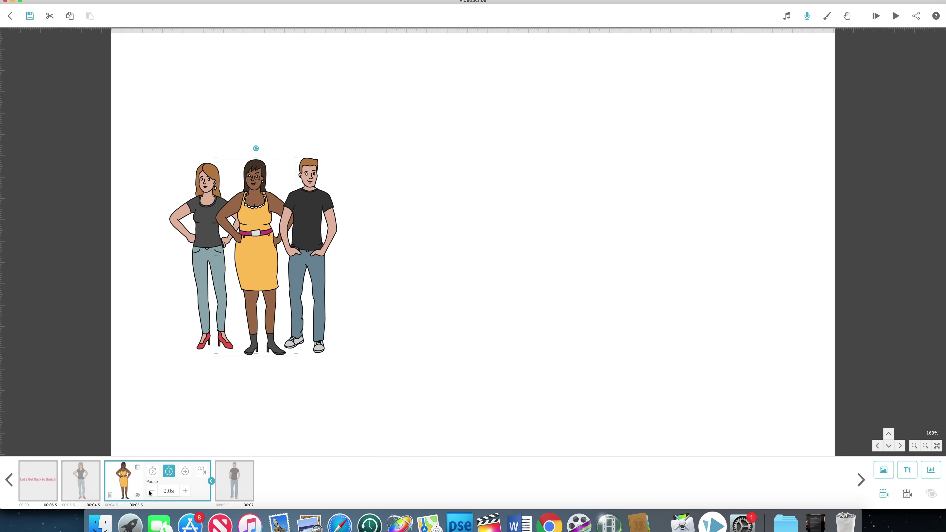
{"action": "left_click", "coordinate": [152, 472]}
{"action": "left_click", "coordinate": [185, 491]}
{"action": "left_click", "coordinate": [87, 484]}
{"action": "left_click", "coordinate": [110, 491]}
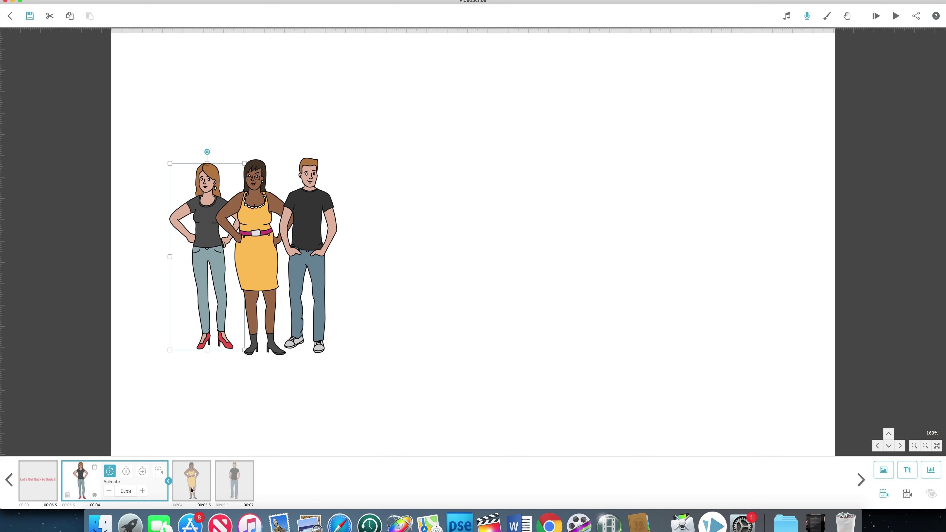
{"action": "left_click", "coordinate": [231, 487]}
{"action": "left_click", "coordinate": [198, 491]}
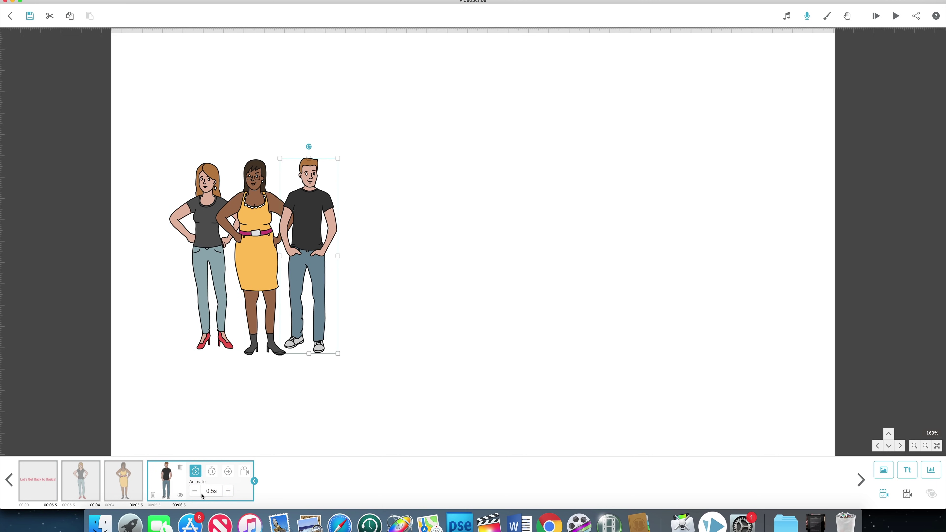
{"action": "left_click", "coordinate": [254, 482]}
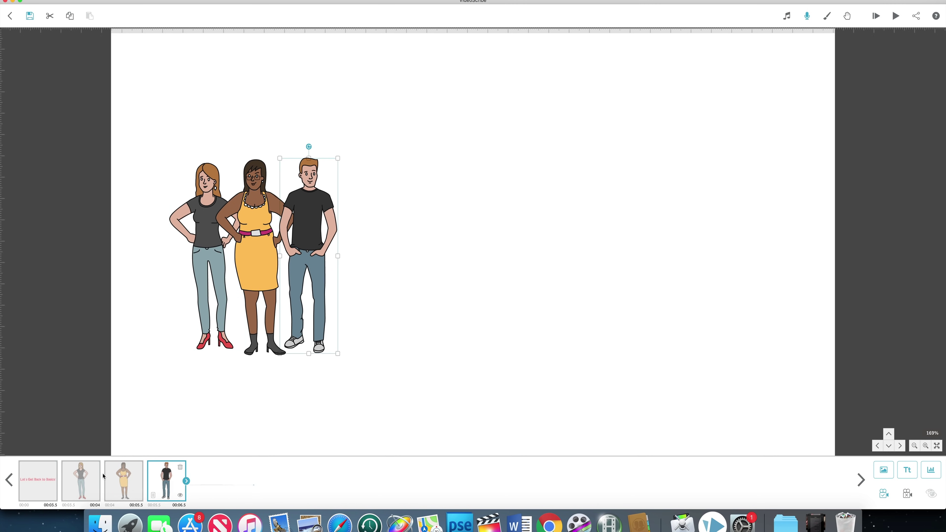
Add a centred "5" in Gotham Rounded Medium, coloured red #ed1c24, and place it enlarged to the right of the three people
{"action": "left_click", "coordinate": [908, 470]}
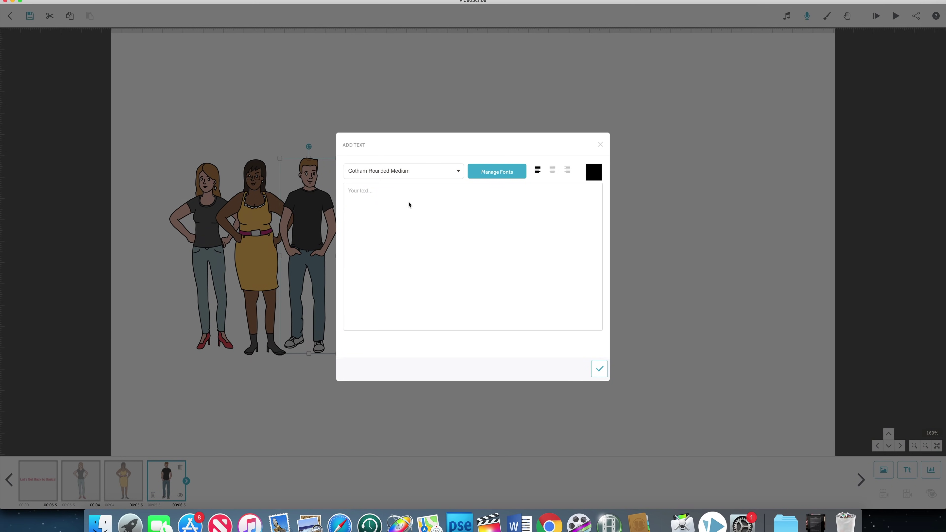
{"action": "left_click", "coordinate": [409, 205]}
{"action": "type", "text": "5"}
{"action": "left_click", "coordinate": [595, 173]}
{"action": "left_click", "coordinate": [439, 243]}
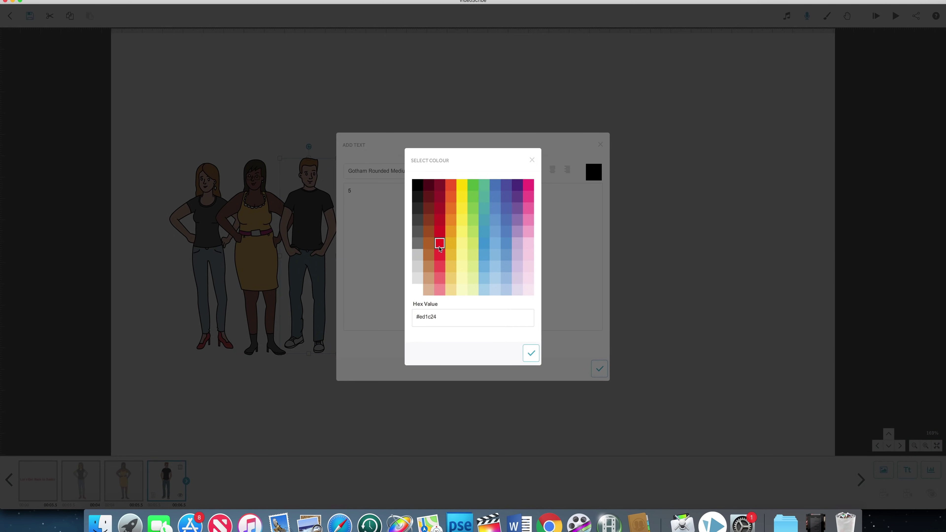
{"action": "left_click", "coordinate": [532, 353]}
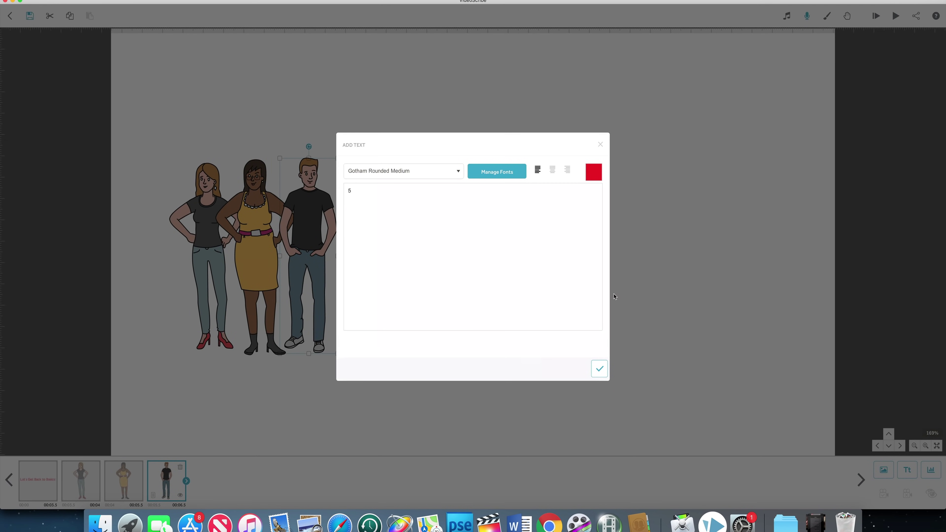
{"action": "left_click", "coordinate": [553, 170]}
{"action": "left_click", "coordinate": [599, 368]}
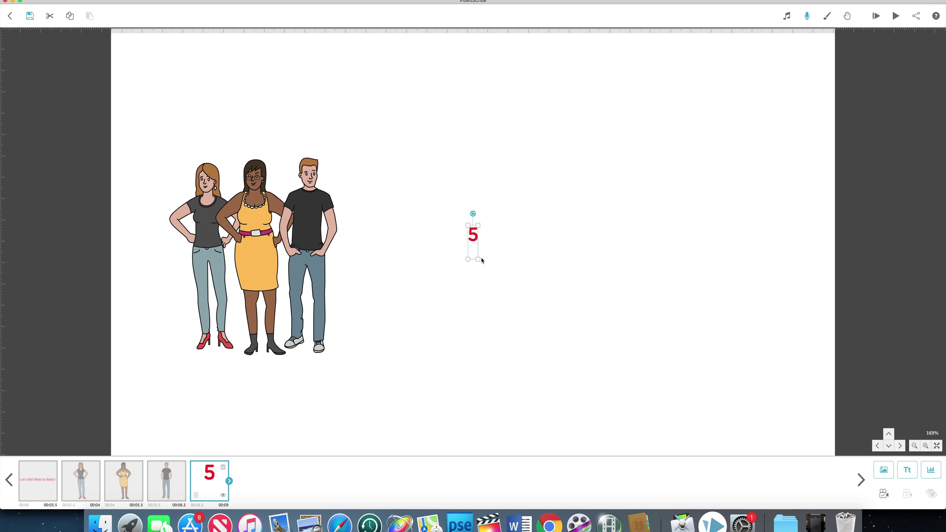
{"action": "left_click_drag", "start_coordinate": [478, 259], "coordinate": [760, 434]}
{"action": "left_click_drag", "start_coordinate": [475, 158], "coordinate": [460, 214]}
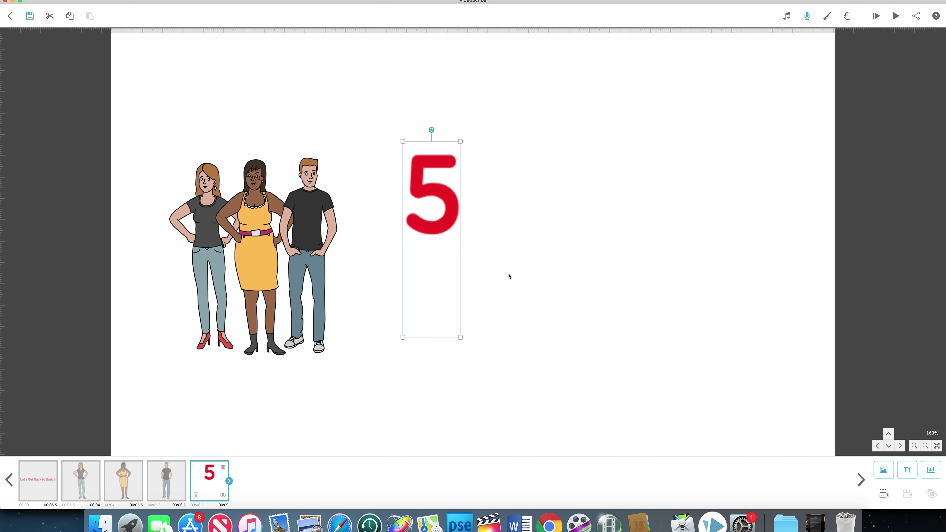
Add the texts "FREE" in yellow, "&" in green and "Easy" in a blue italic serif font beside and below the 5
{"action": "left_click", "coordinate": [908, 470]}
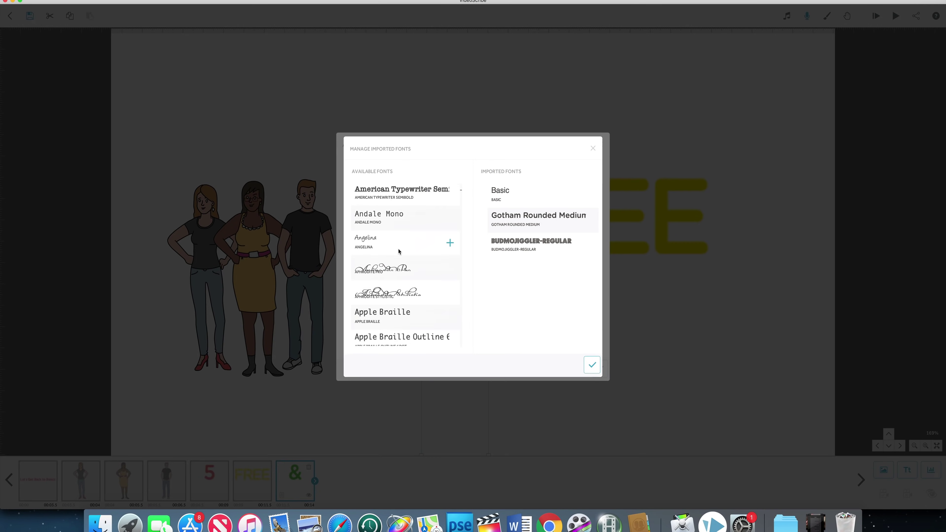
{"action": "scroll", "coordinate": [401, 253], "scroll_direction": "down", "scroll_amount": 5}
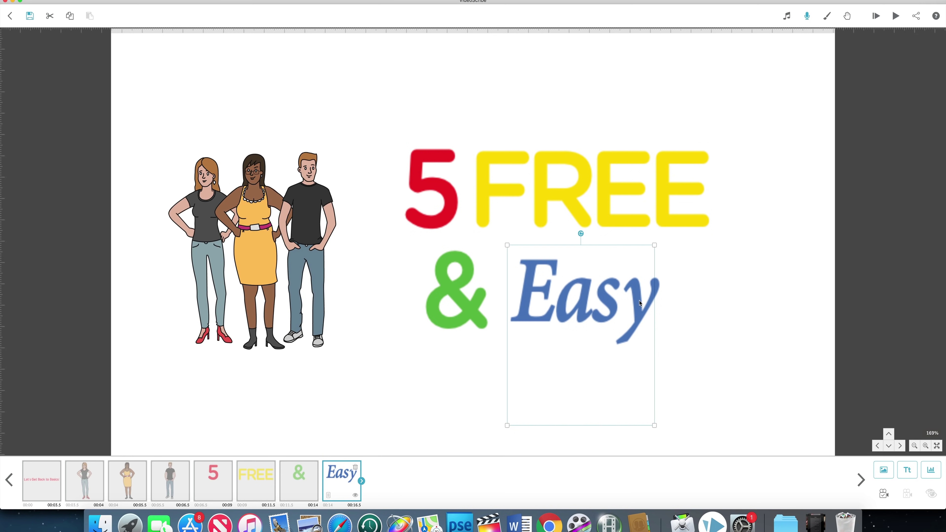
{"action": "left_click", "coordinate": [736, 297]}
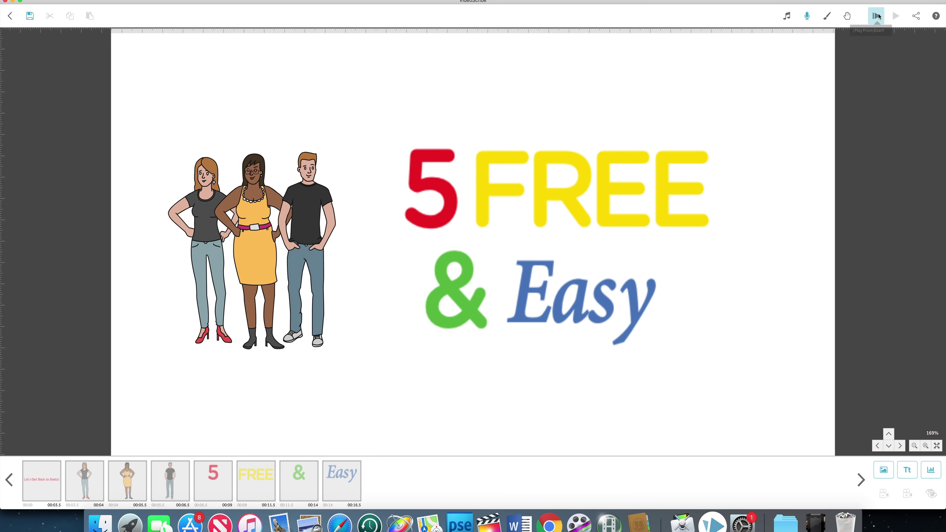
Preview the scribe from the start to check how the new texts are drawn, and stop playback
{"action": "left_click", "coordinate": [877, 16]}
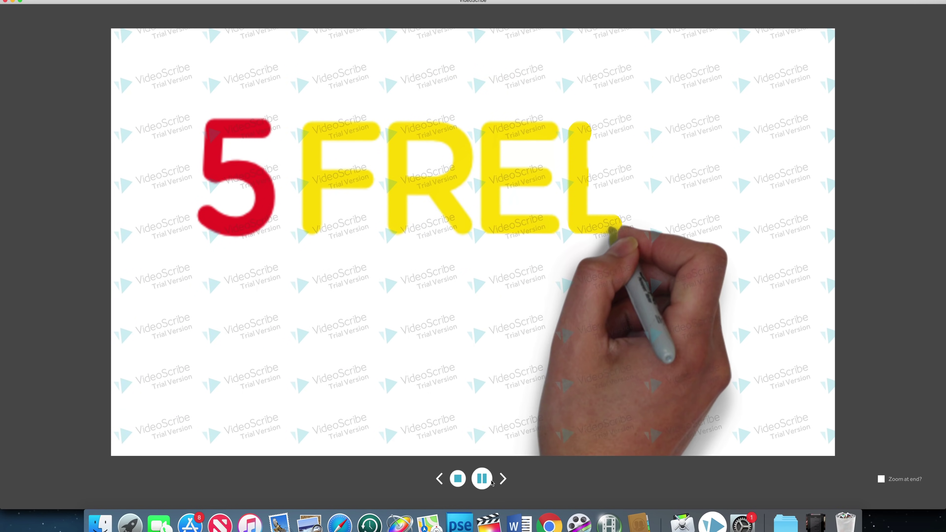
{"action": "left_click", "coordinate": [482, 479]}
{"action": "left_click", "coordinate": [460, 480]}
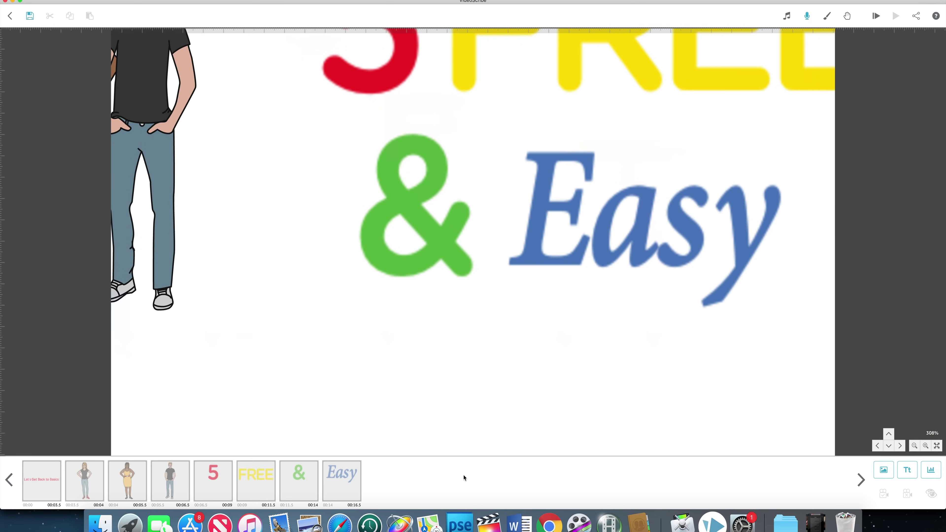
Set the animate time of the "5", "FREE", "&" and "Easy" texts to 0.5 s each
{"action": "left_click", "coordinate": [217, 484]}
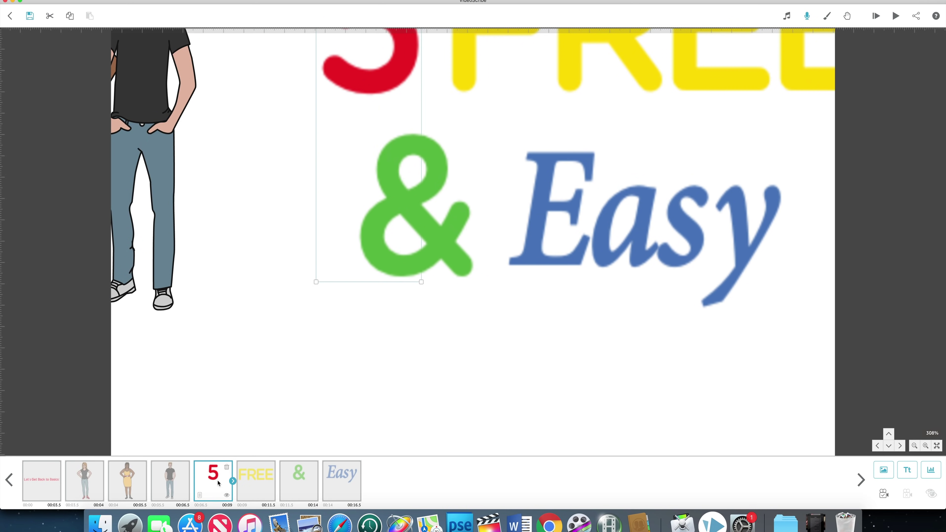
{"action": "left_click", "coordinate": [233, 481]}
{"action": "left_click", "coordinate": [242, 493]}
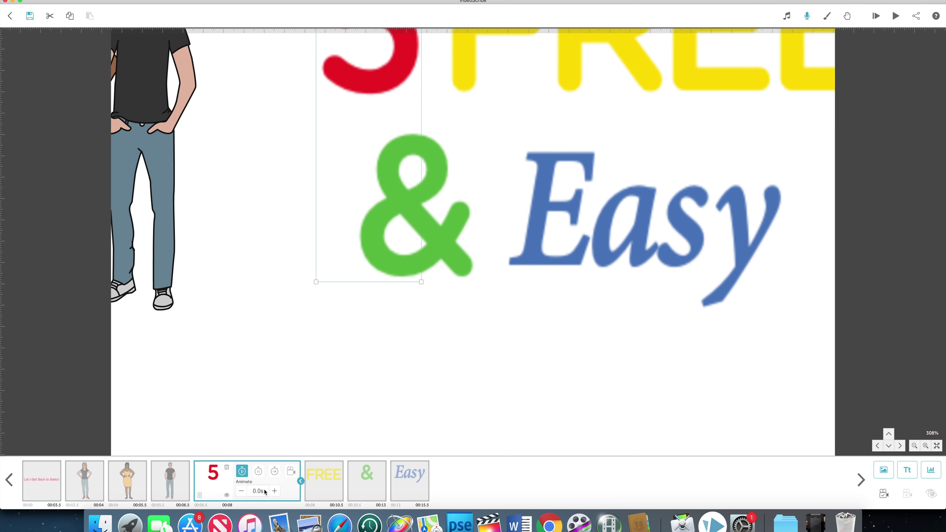
{"action": "left_click", "coordinate": [275, 491]}
{"action": "left_click", "coordinate": [309, 484]}
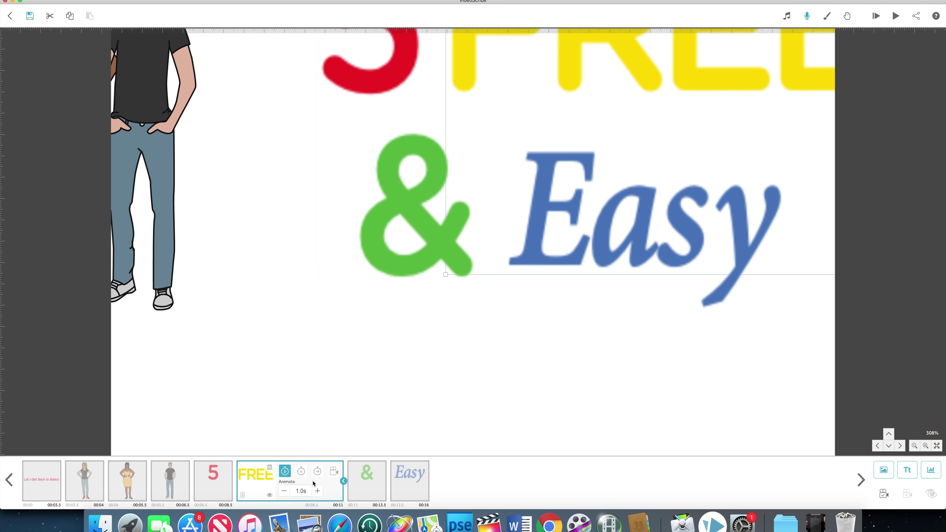
{"action": "left_click", "coordinate": [284, 490]}
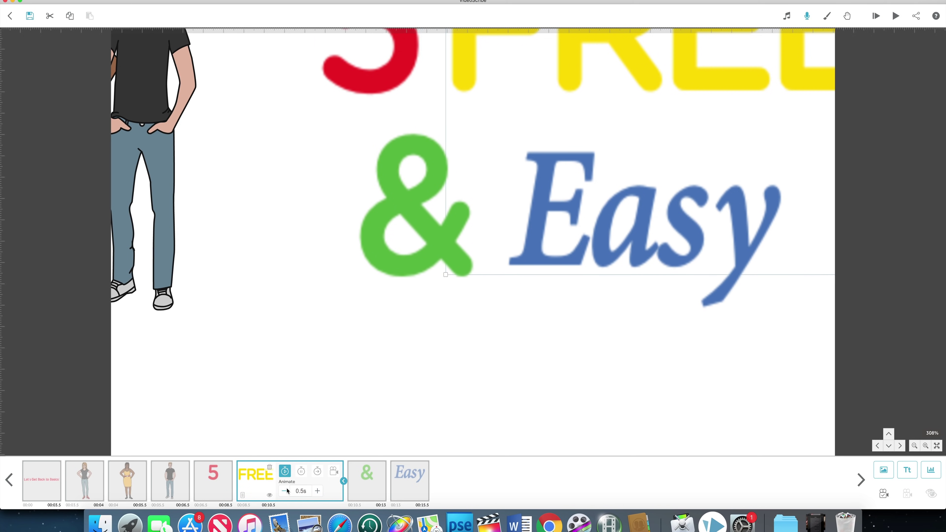
{"action": "left_click", "coordinate": [360, 489]}
{"action": "left_click", "coordinate": [326, 491]}
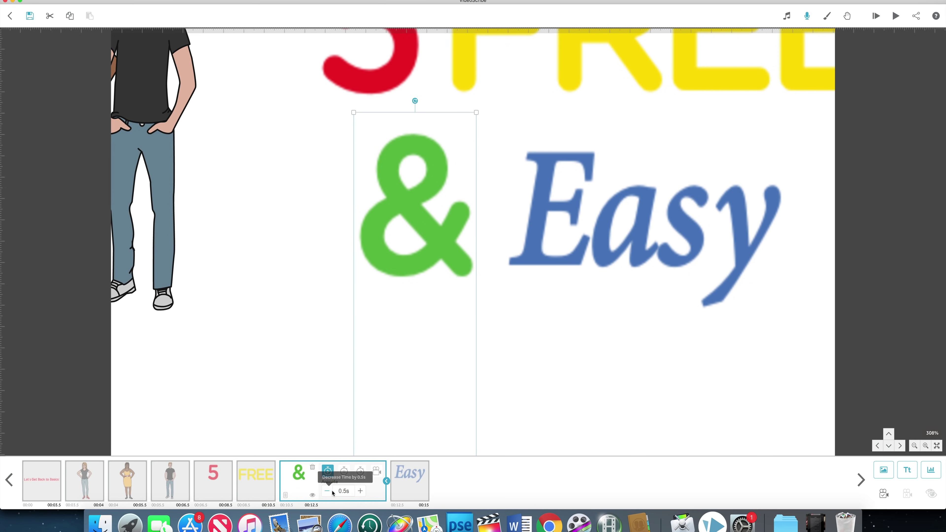
{"action": "left_click", "coordinate": [410, 481]}
{"action": "left_click", "coordinate": [370, 491]}
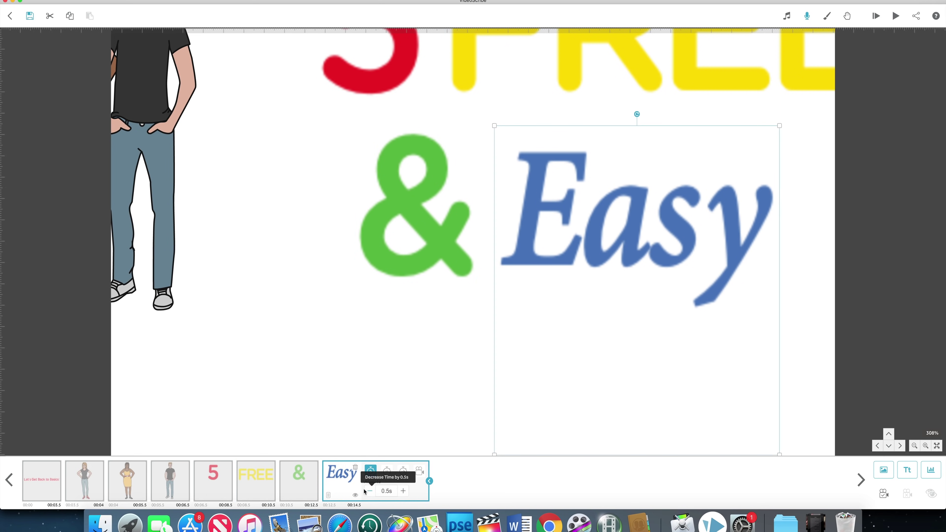
Set the transition time of the "5", "FREE", "&" and "Easy" texts to 0.5 s each and preview the scribe from the start
{"action": "left_click", "coordinate": [262, 481]}
{"action": "left_click", "coordinate": [226, 481]}
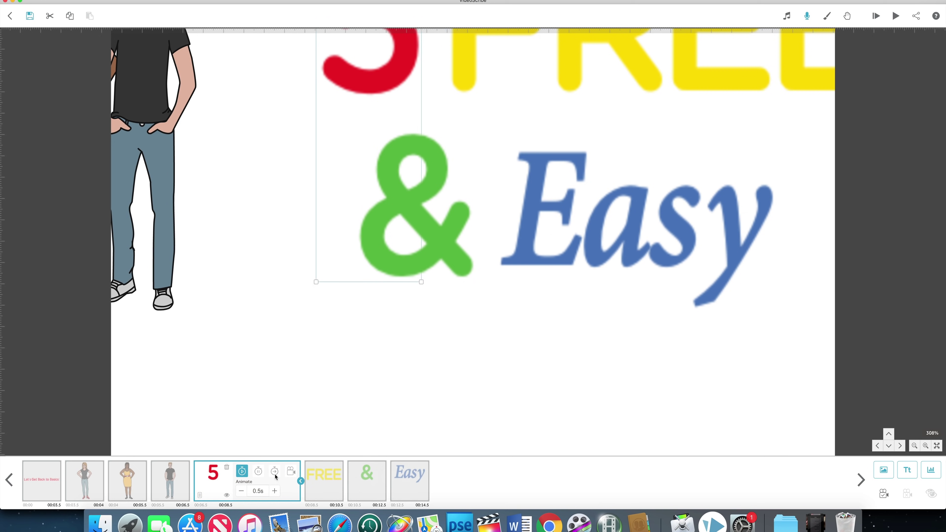
{"action": "left_click", "coordinate": [242, 491]}
{"action": "left_click", "coordinate": [324, 490]}
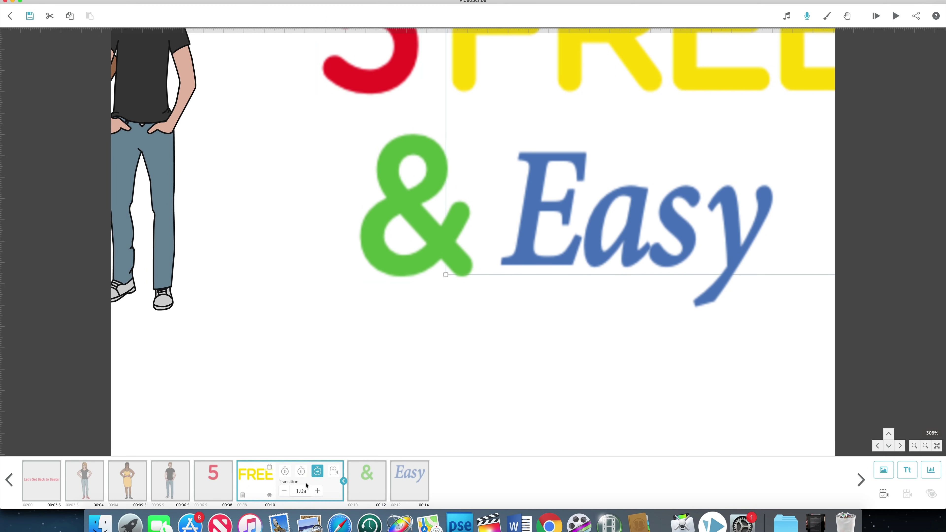
{"action": "left_click", "coordinate": [284, 491]}
{"action": "left_click", "coordinate": [352, 486]}
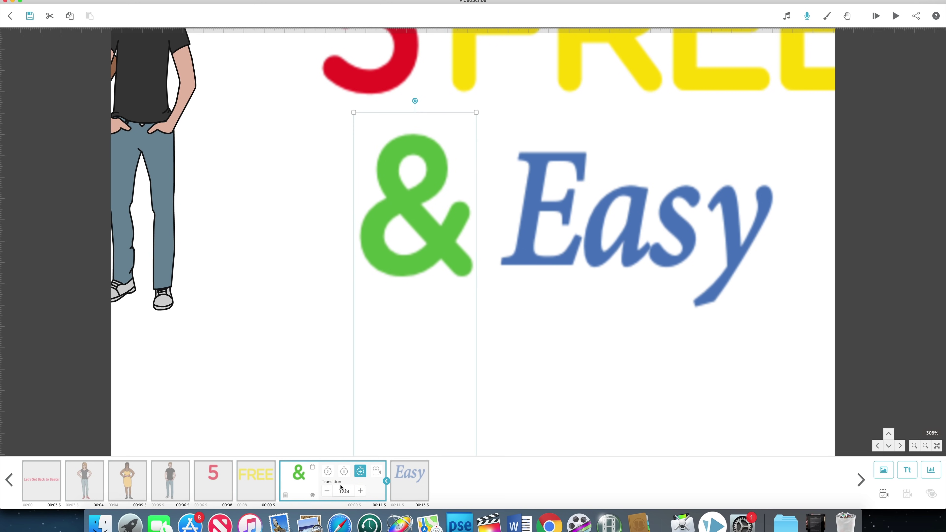
{"action": "left_click", "coordinate": [327, 491]}
{"action": "left_click", "coordinate": [400, 486]}
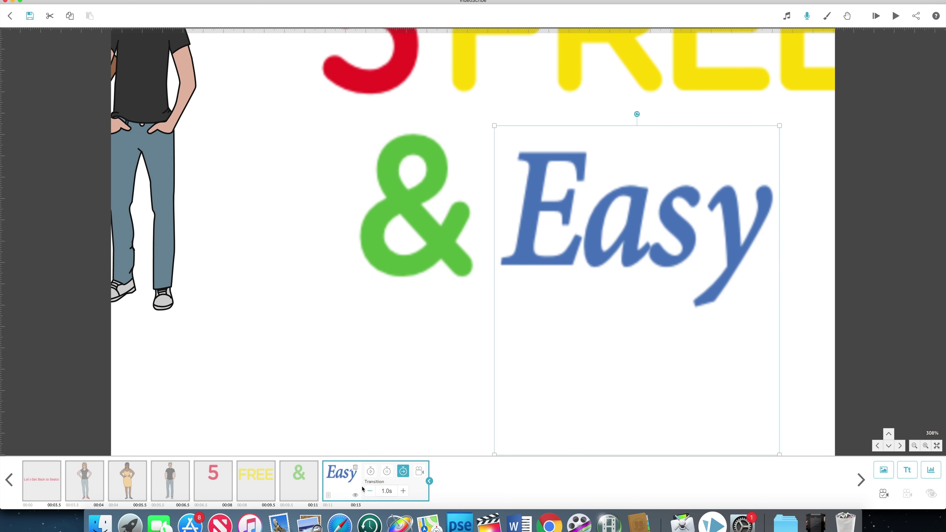
{"action": "left_click", "coordinate": [367, 491]}
{"action": "left_click", "coordinate": [877, 17]}
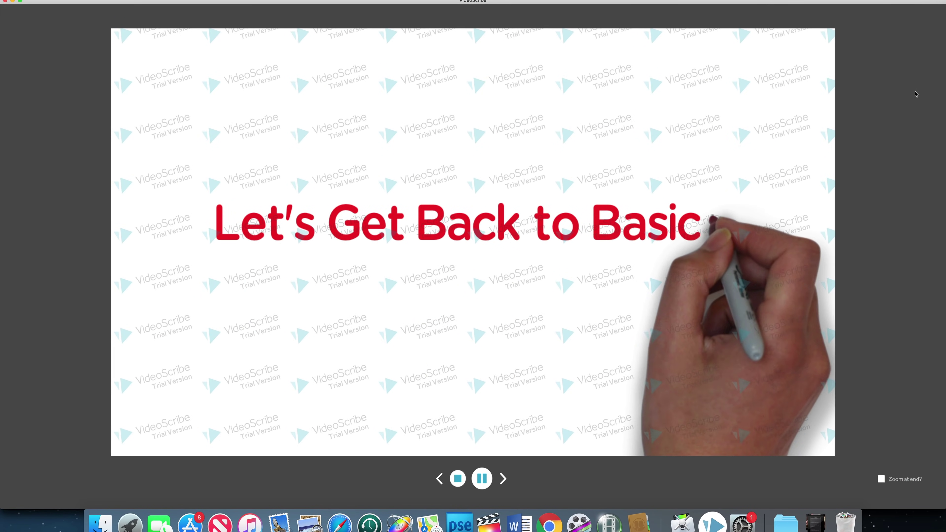